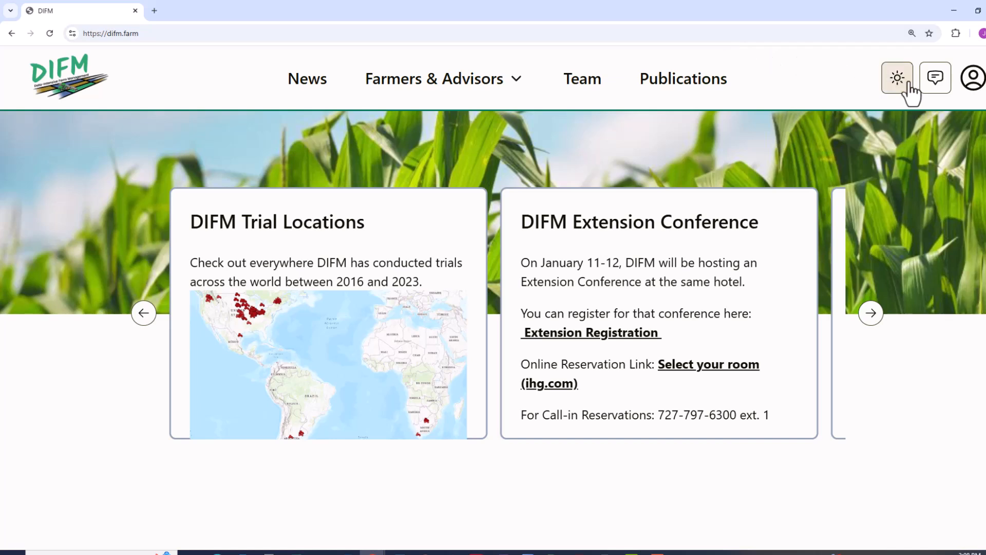
Open the Farms page from the farmers and advisors section to manage farms and fields
click(972, 85)
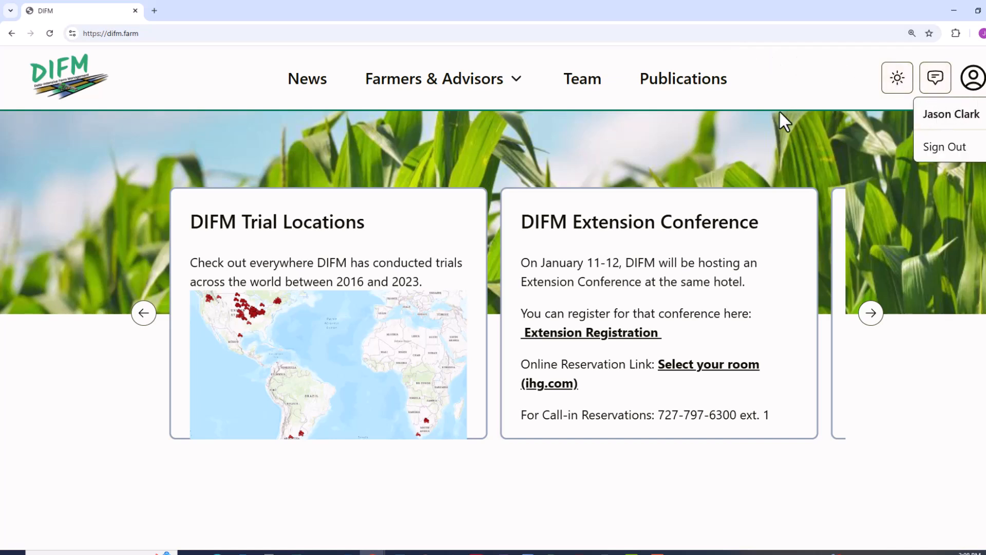
click(453, 81)
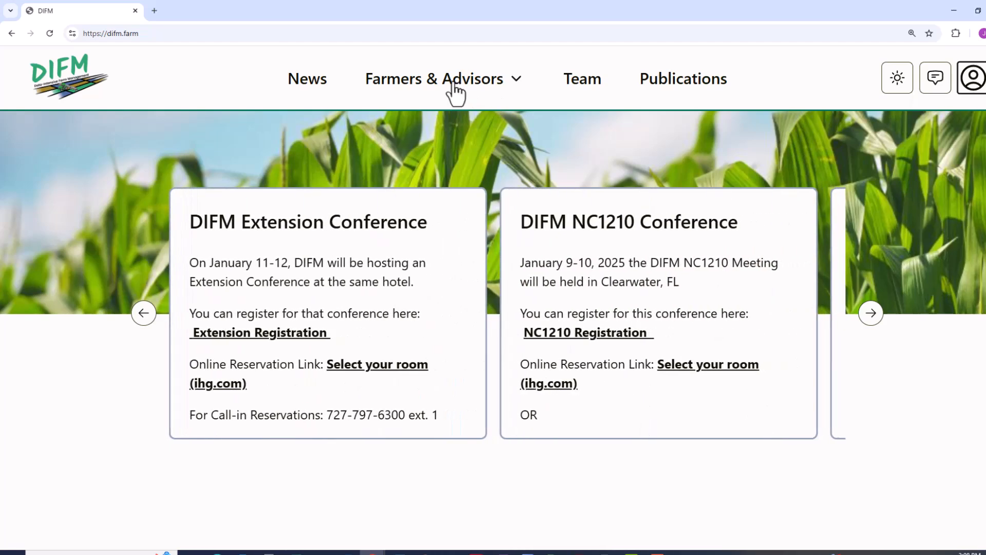
click(454, 83)
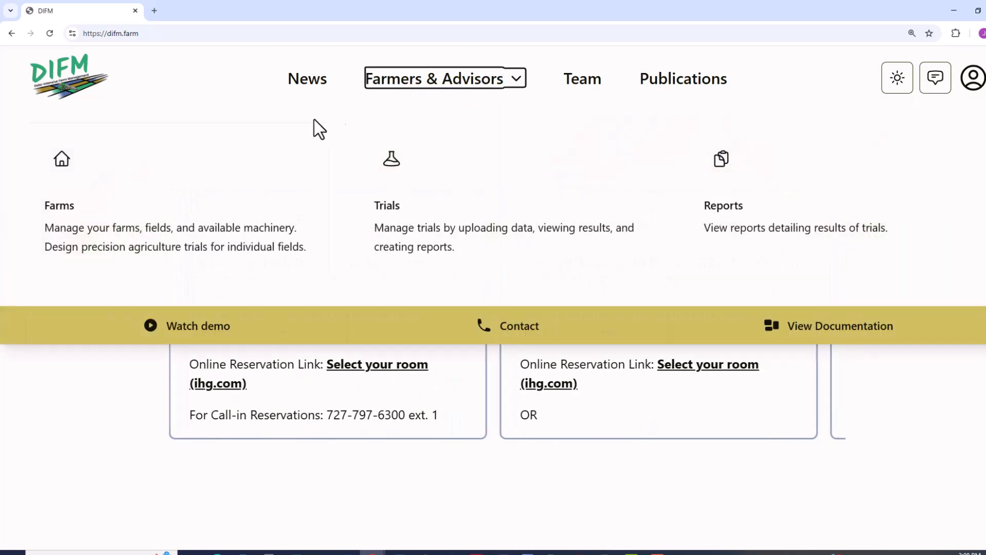
click(159, 235)
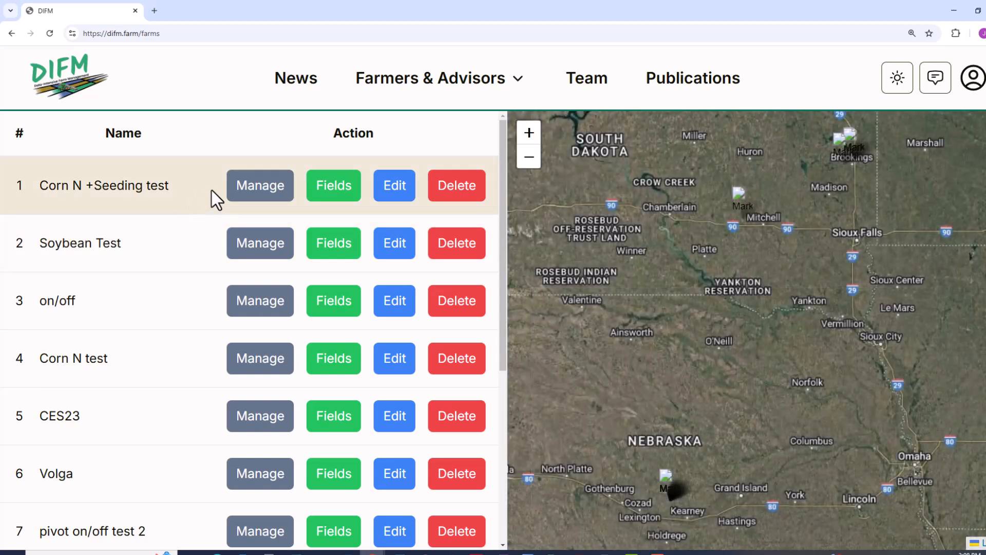
Add a new farm named "Soybean Seeding Rate" at the default map location and save it
scroll(212, 190, down, 5)
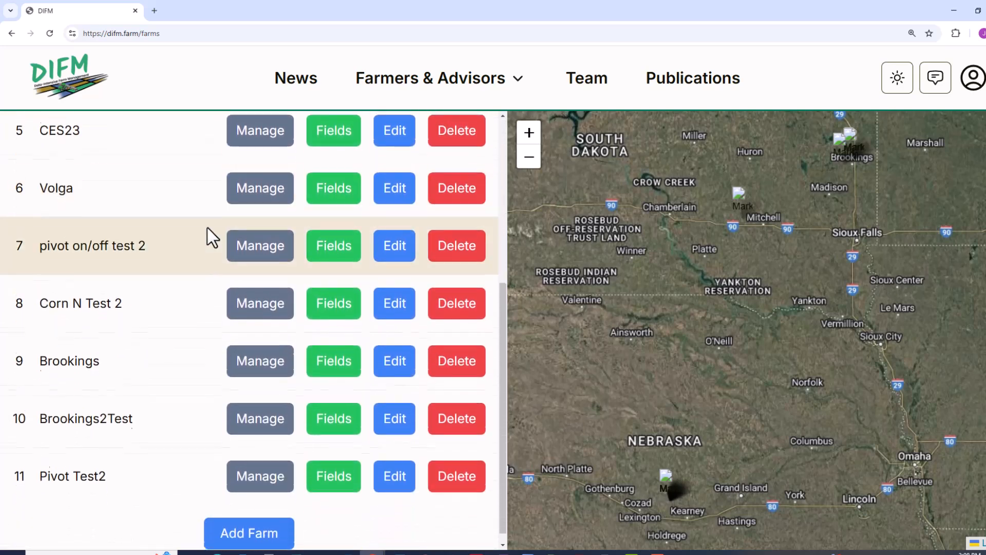
click(250, 522)
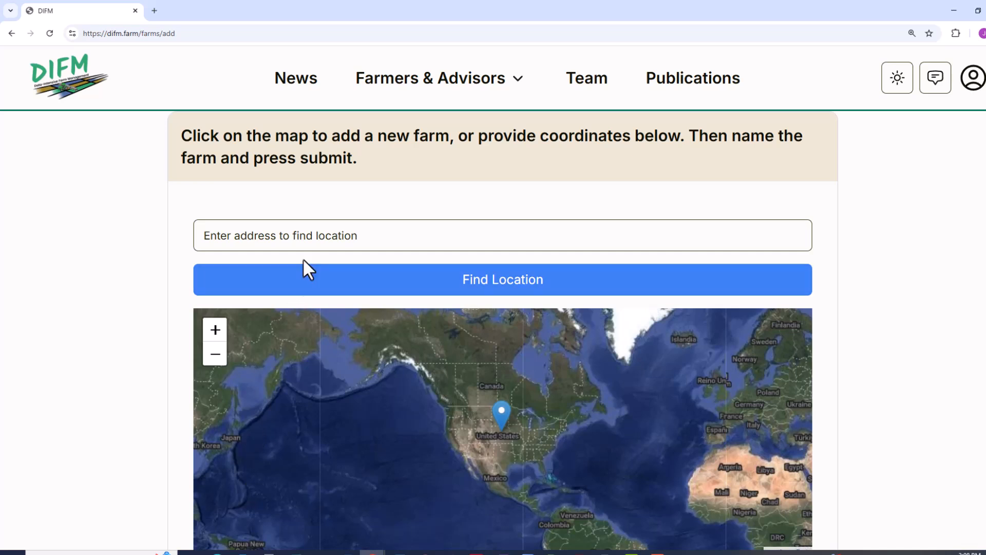
scroll(164, 259, down, 4)
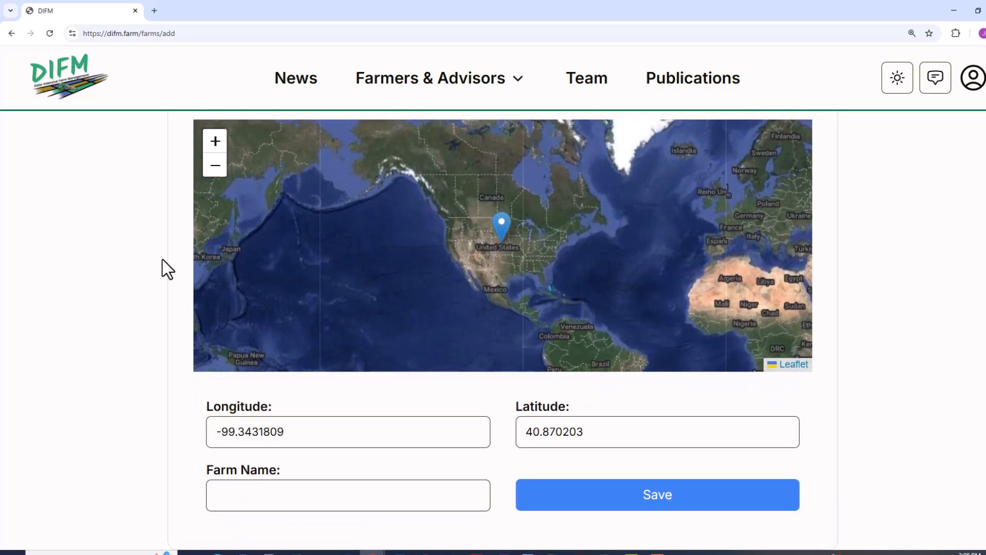
click(264, 494)
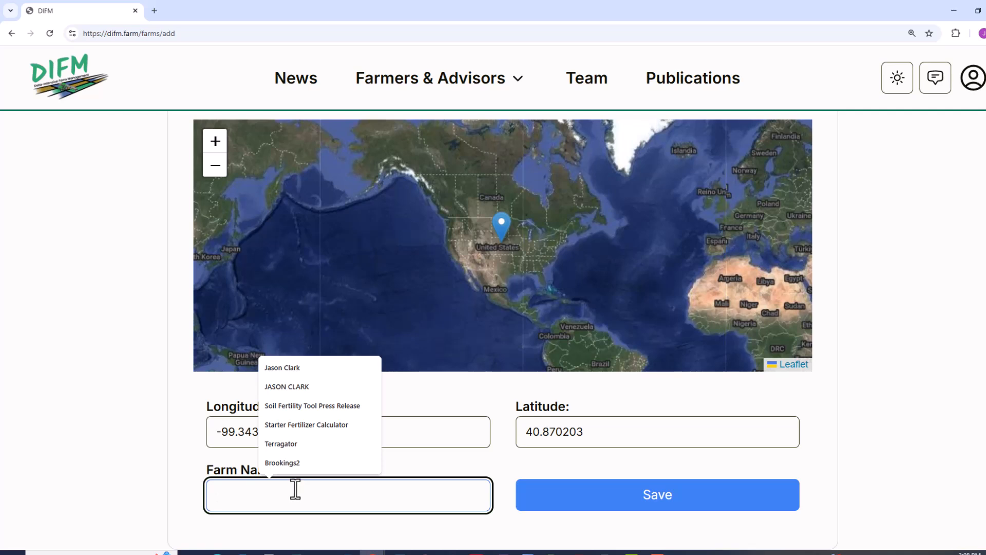
text(Soybean)
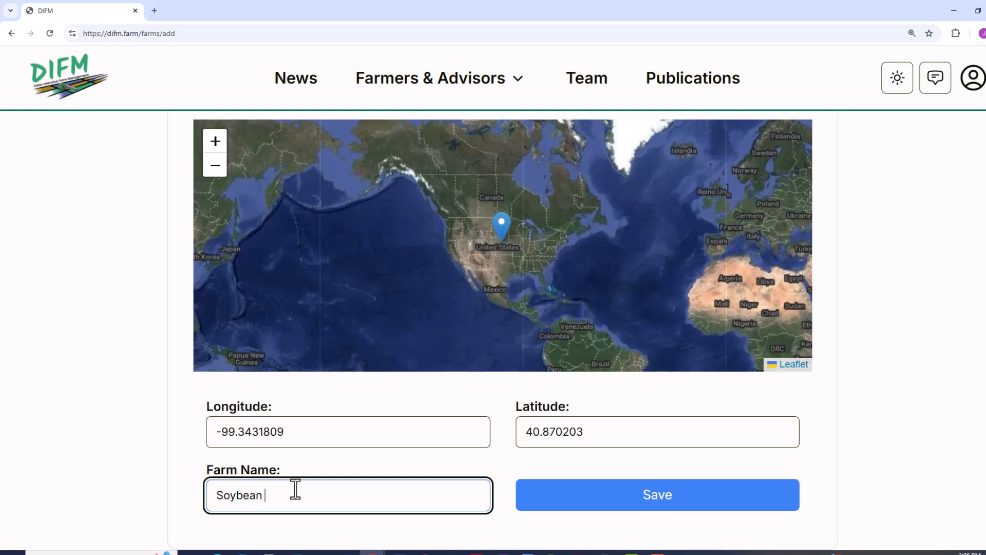
text( Seeding Rate)
click(567, 502)
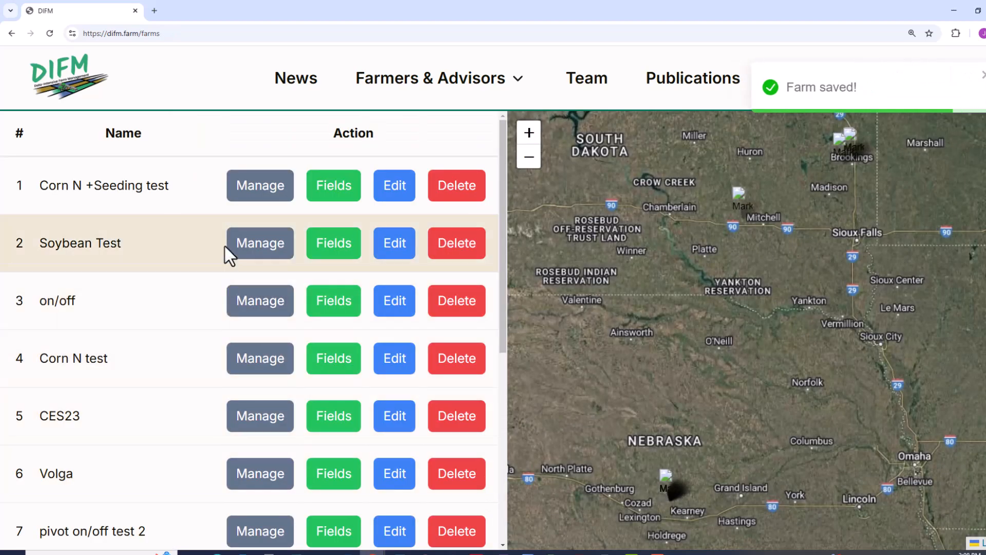
Upload boundary.zip from the Soy Planting Example folder as a field named "Soybean seed rate" in the Soybean Seeding Rate farm
scroll(210, 257, down, 6)
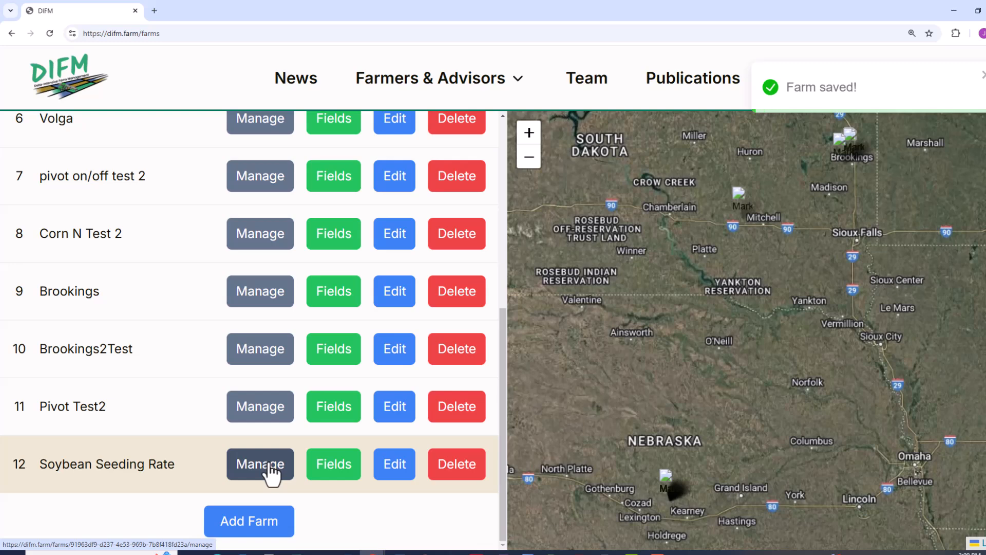
click(334, 467)
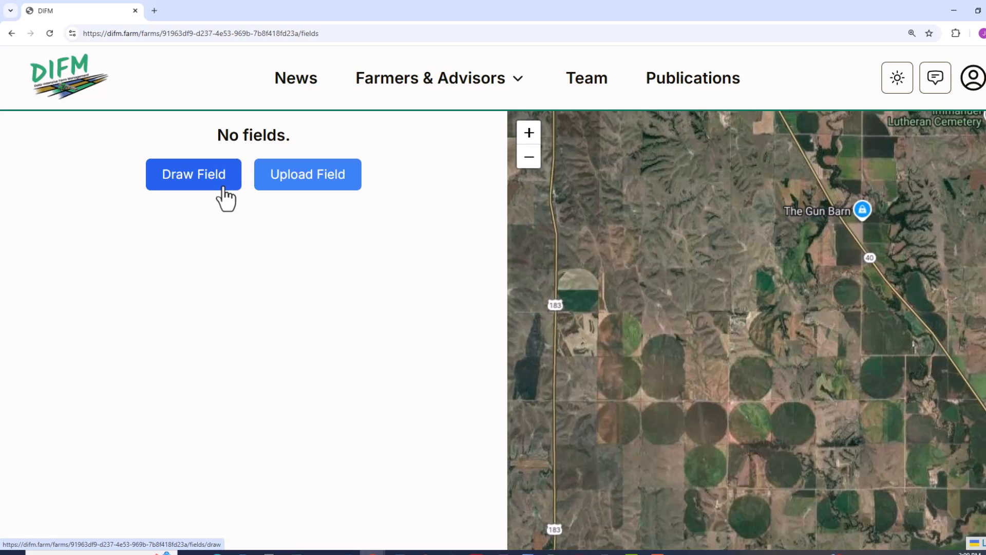
click(269, 189)
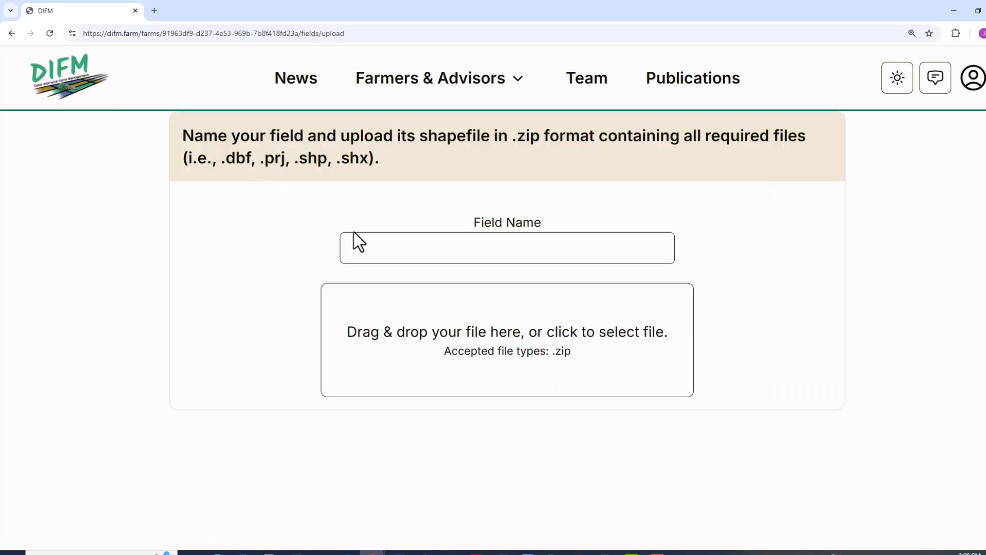
click(380, 249)
text(Soybean seed rare)
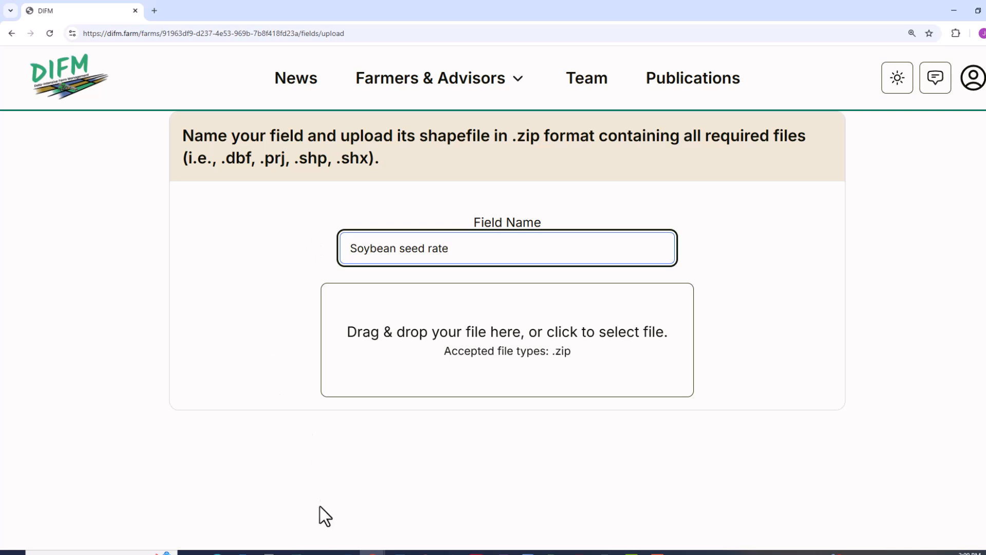
click(320, 552)
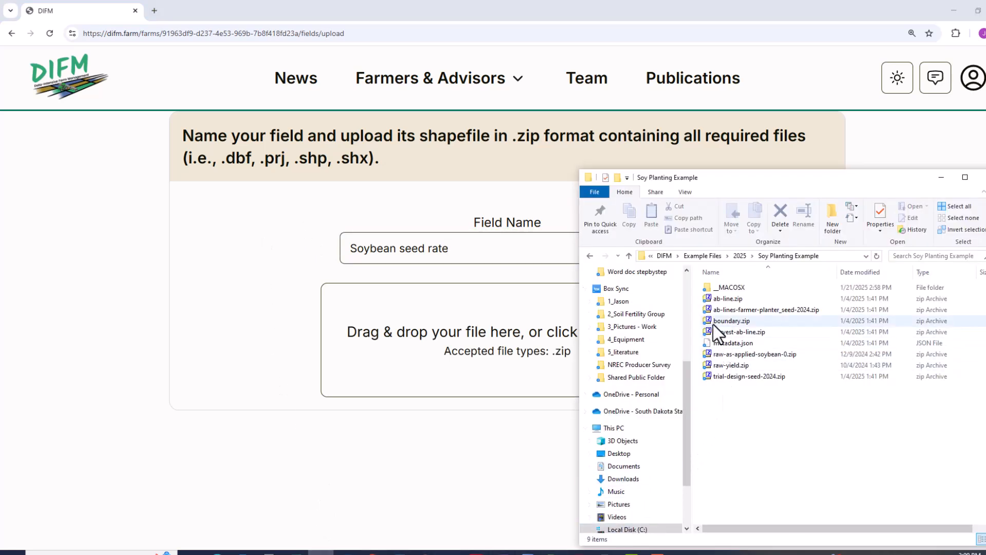
drag(712, 322, 488, 326)
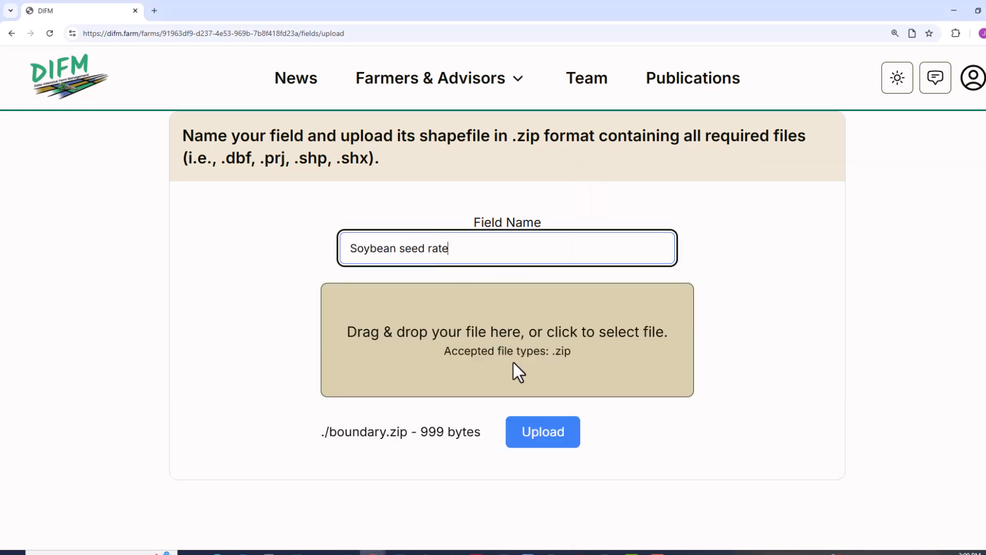
click(545, 434)
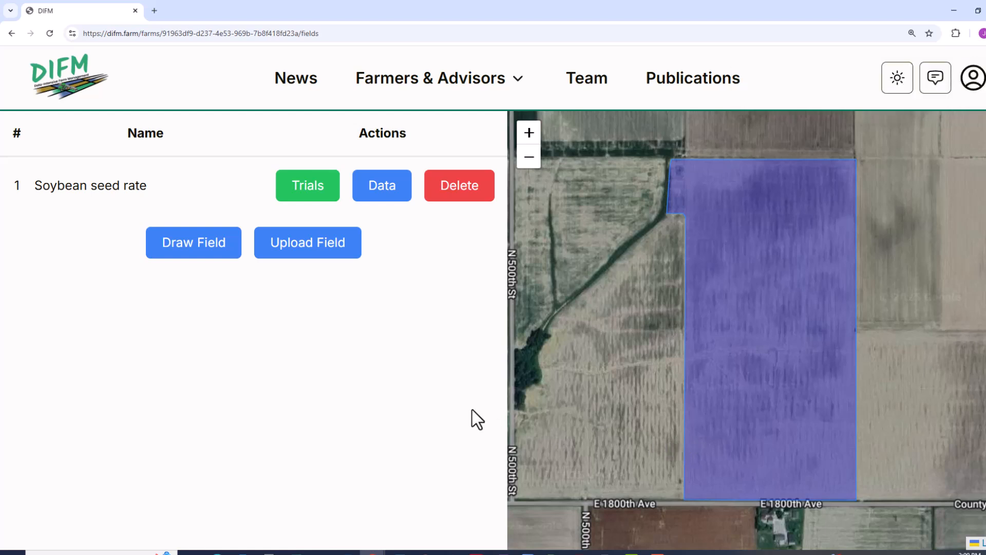
Add a trial named "Soybean seeding rate 25" to the field with crop Generic Soybean, mark it as a test trial, and save it
click(319, 200)
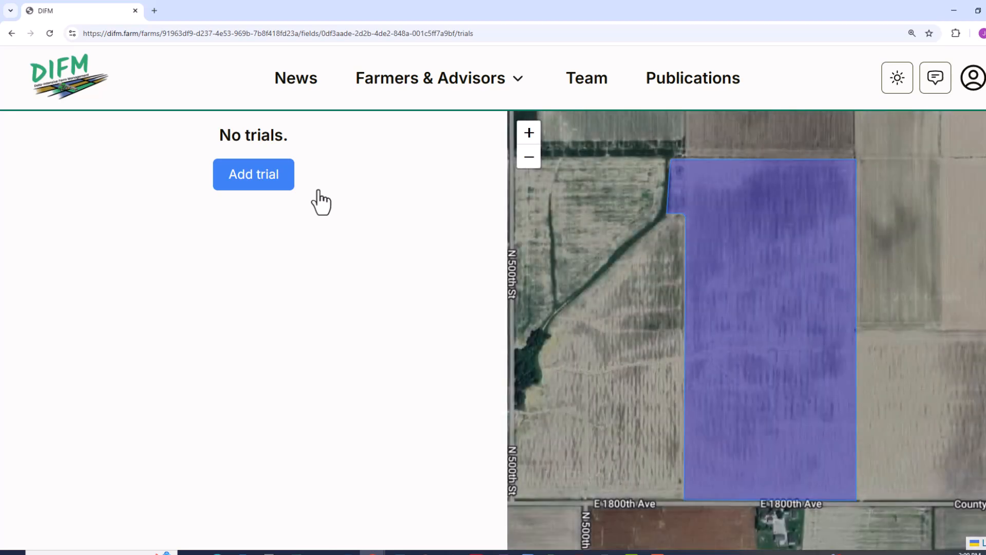
click(259, 186)
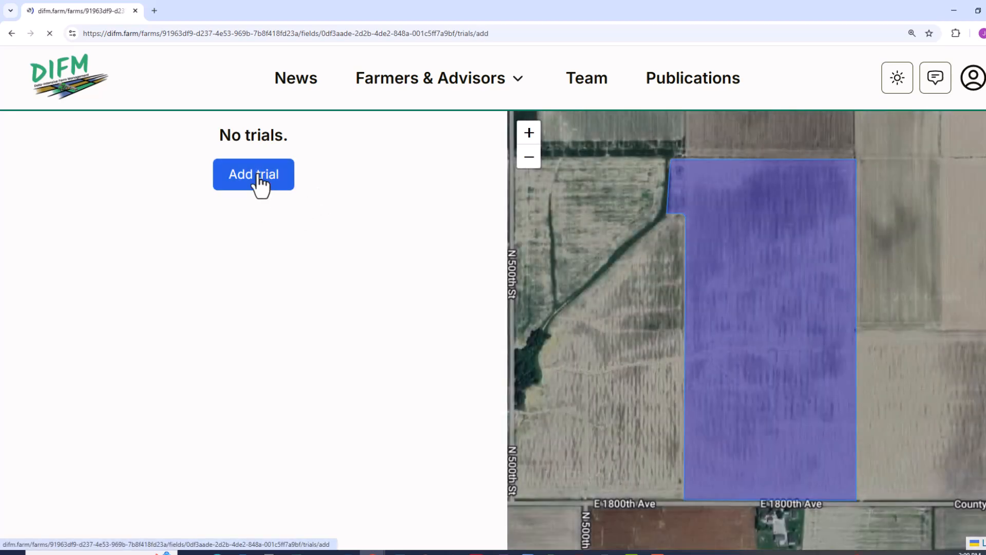
click(267, 229)
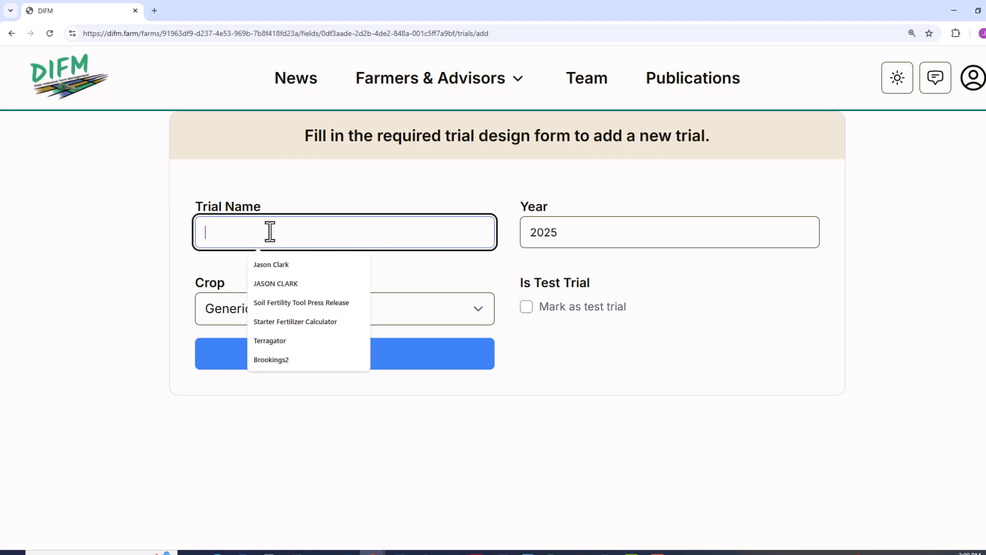
text(Soybean s)
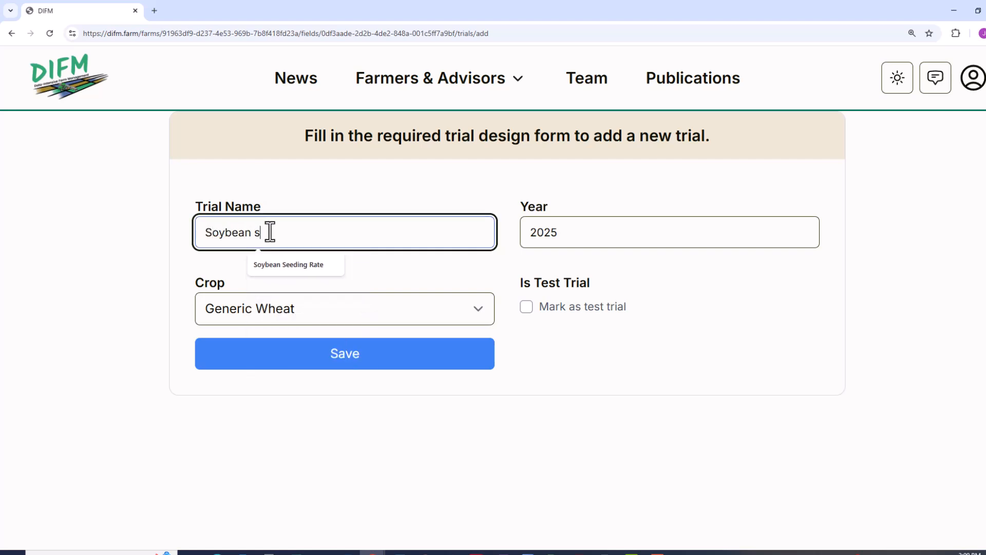
text(eeding rate 25)
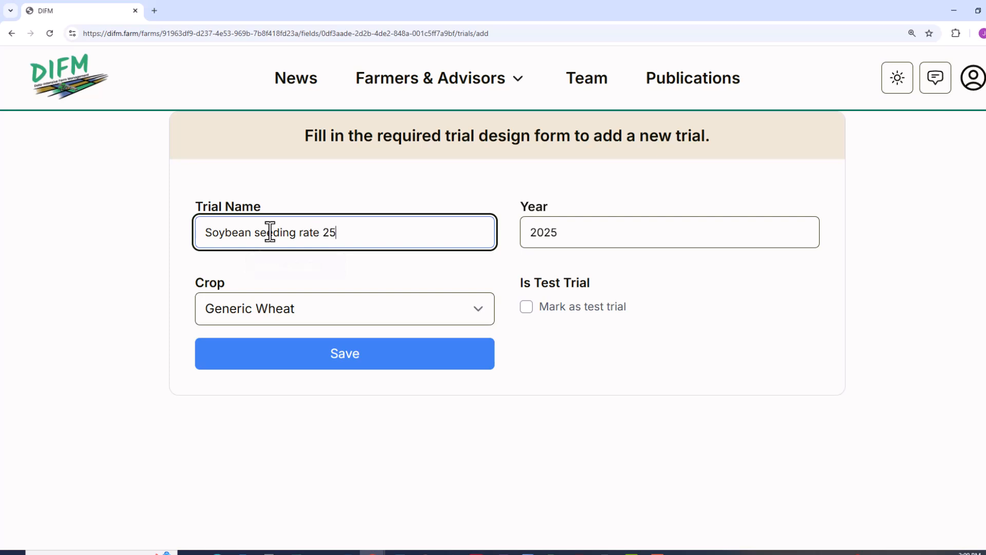
click(337, 301)
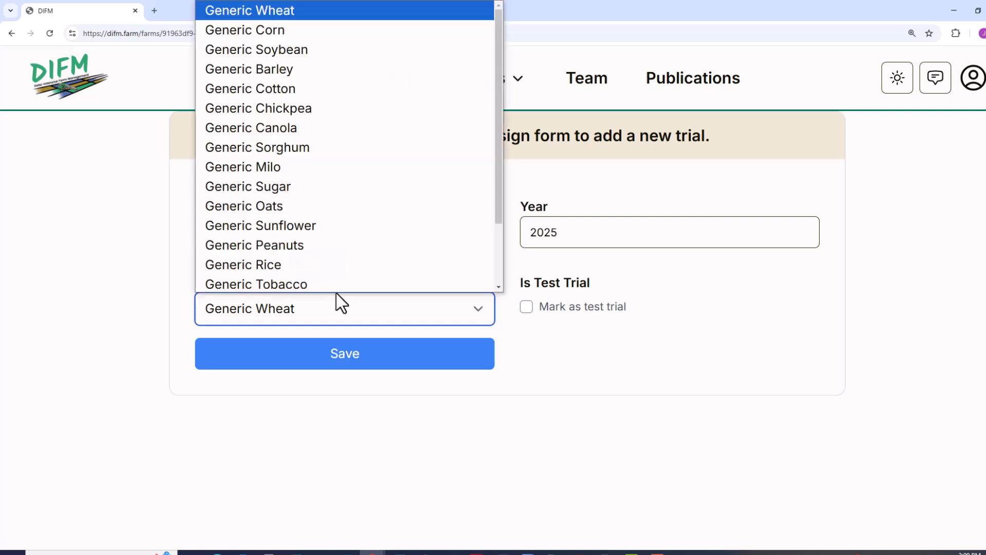
click(277, 53)
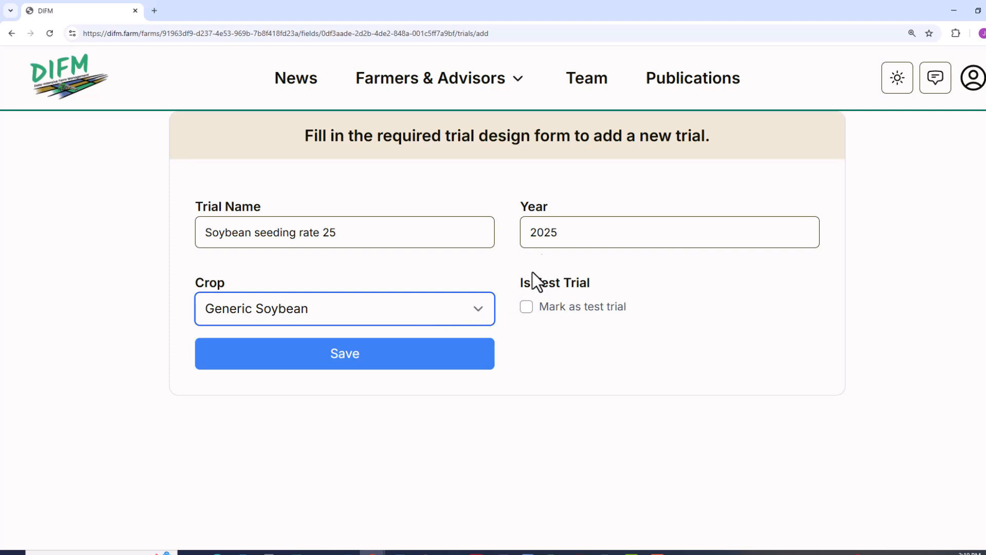
click(527, 307)
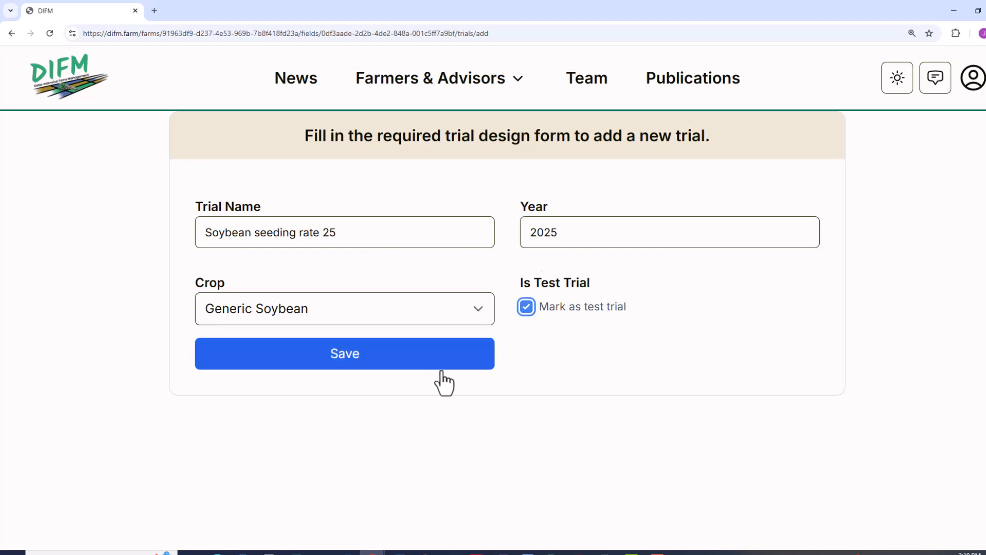
click(361, 367)
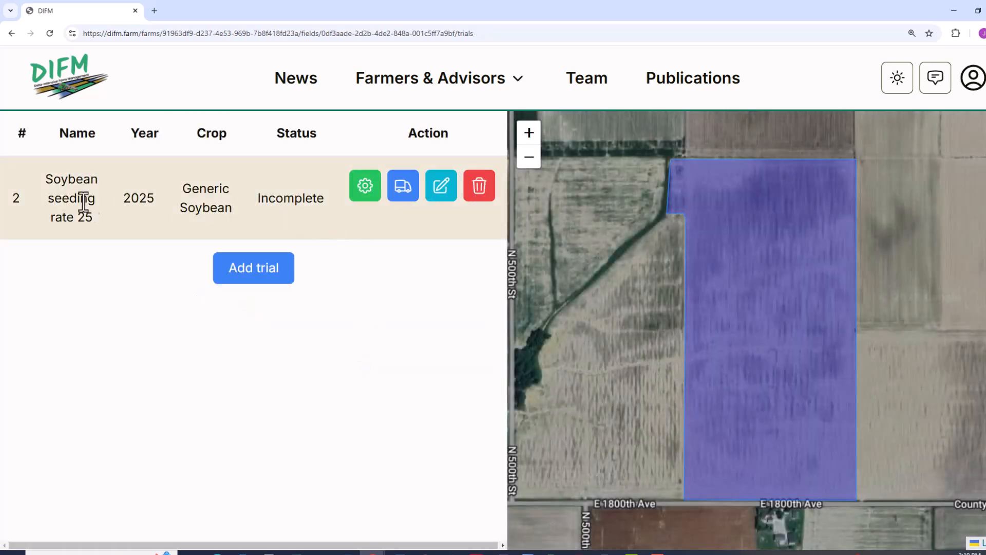
Start a new AB-line in the trial's configuration using the shapefile upload option and supply ab-line.zip
click(365, 198)
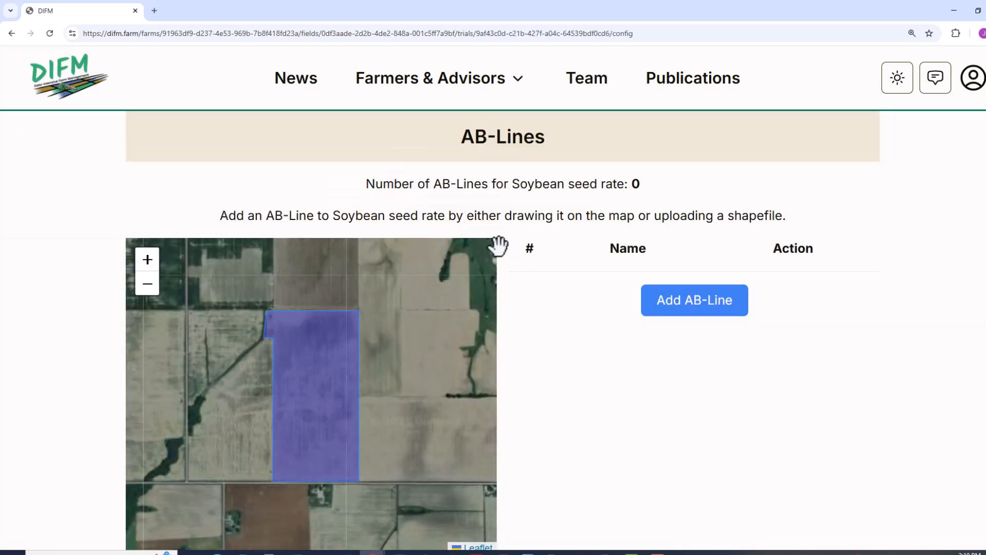
click(686, 314)
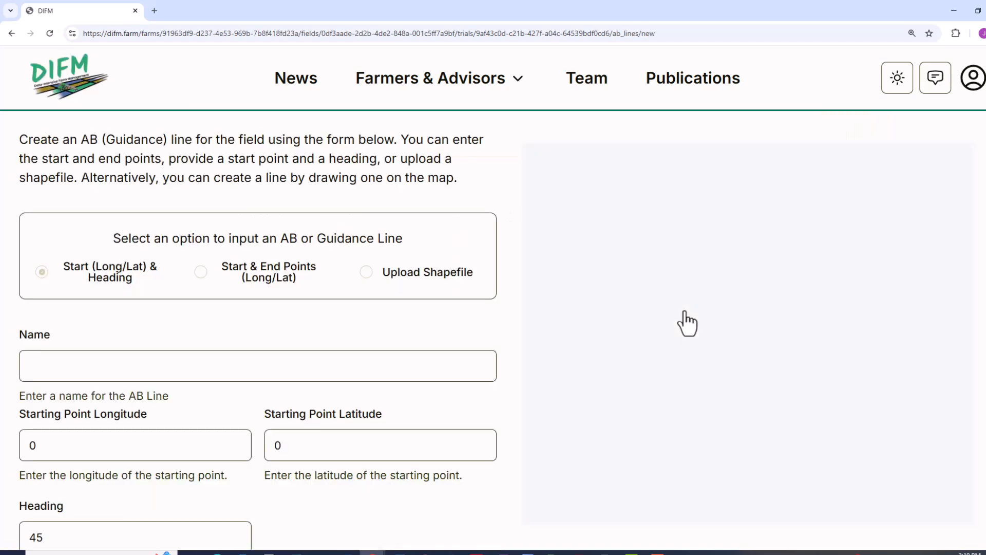
scroll(264, 277, down, 1)
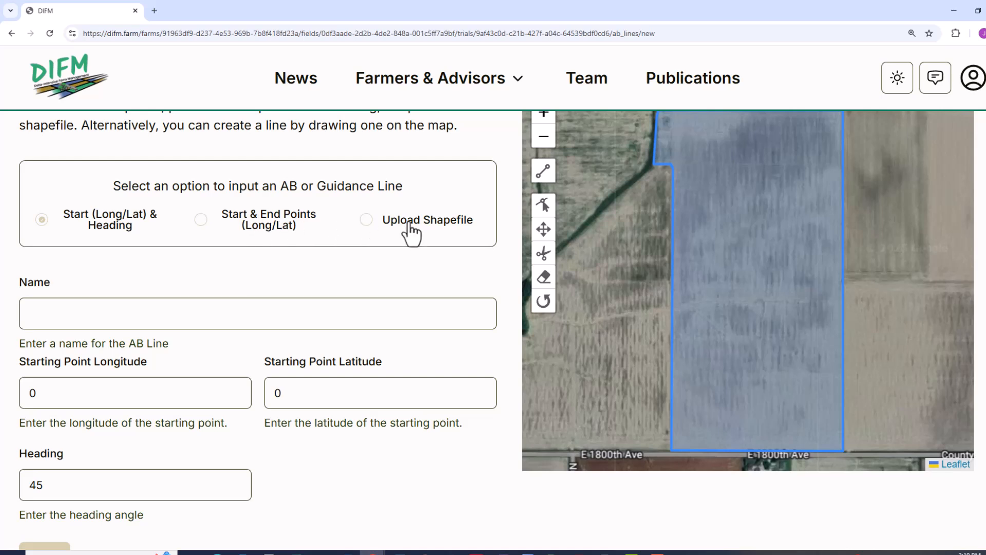
click(366, 219)
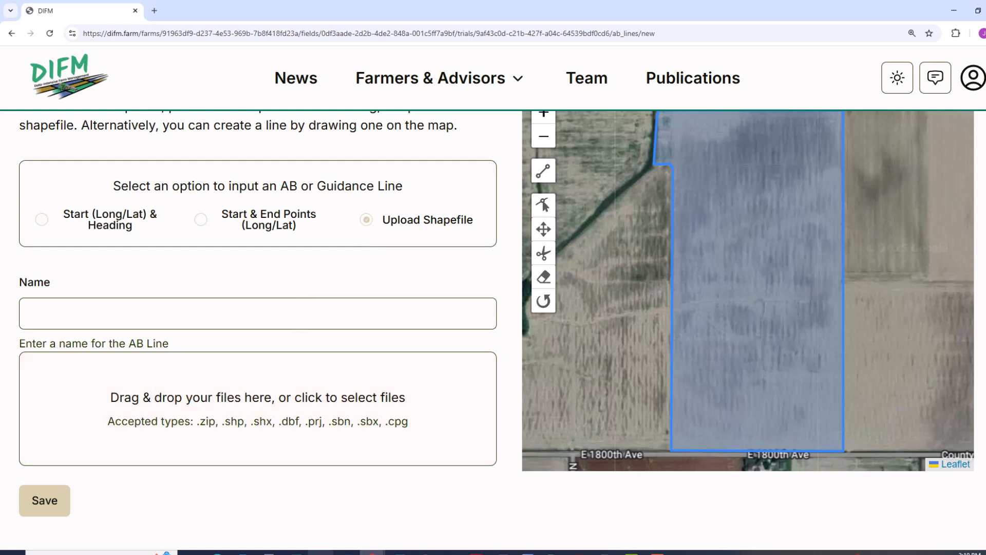
click(328, 552)
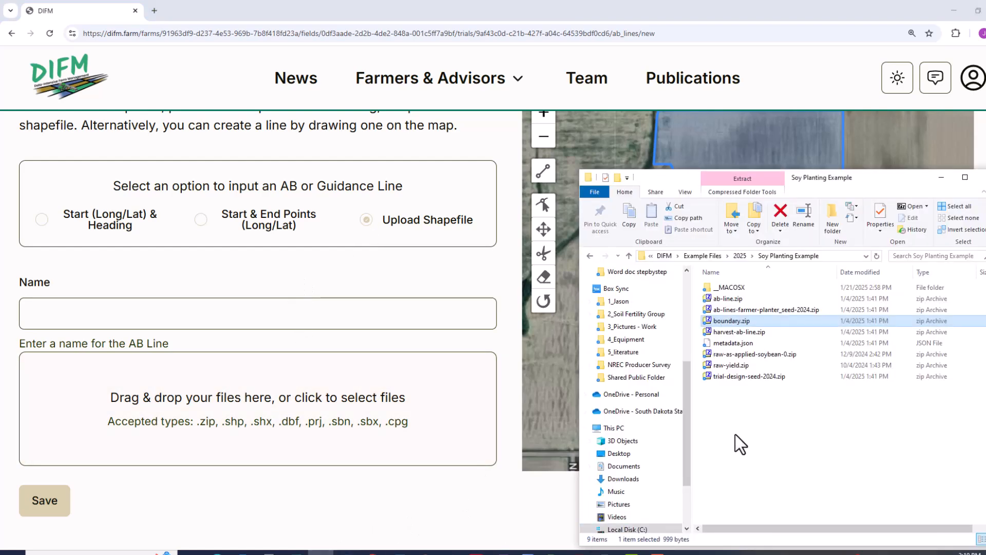
drag(724, 301, 319, 412)
Name the uploaded AB-line "soybean rate ab" and save it
click(275, 314)
text(sooybe)
key(BackSpace)
key(BackSpace)
key(BackSpace)
key(BackSpace)
text(ybean )
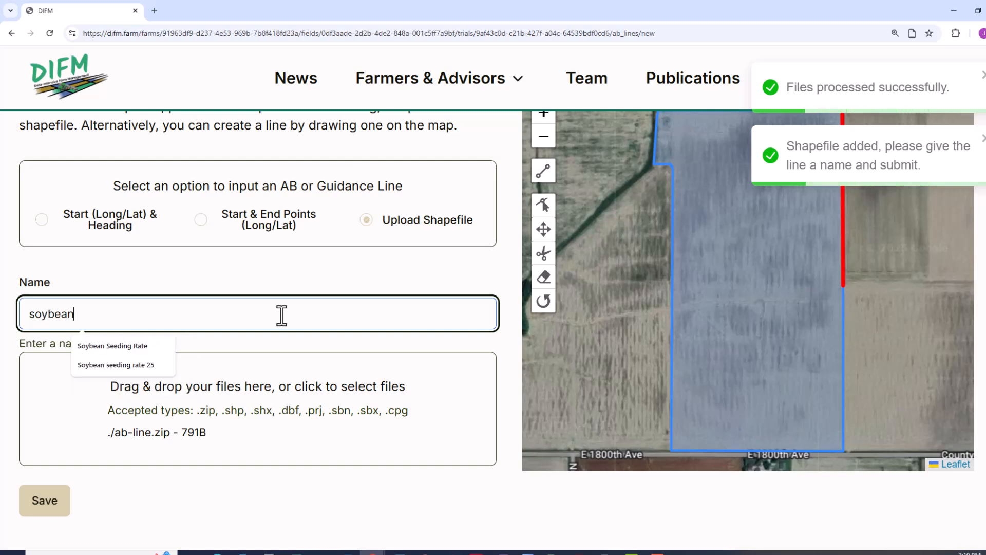
text(rate ab)
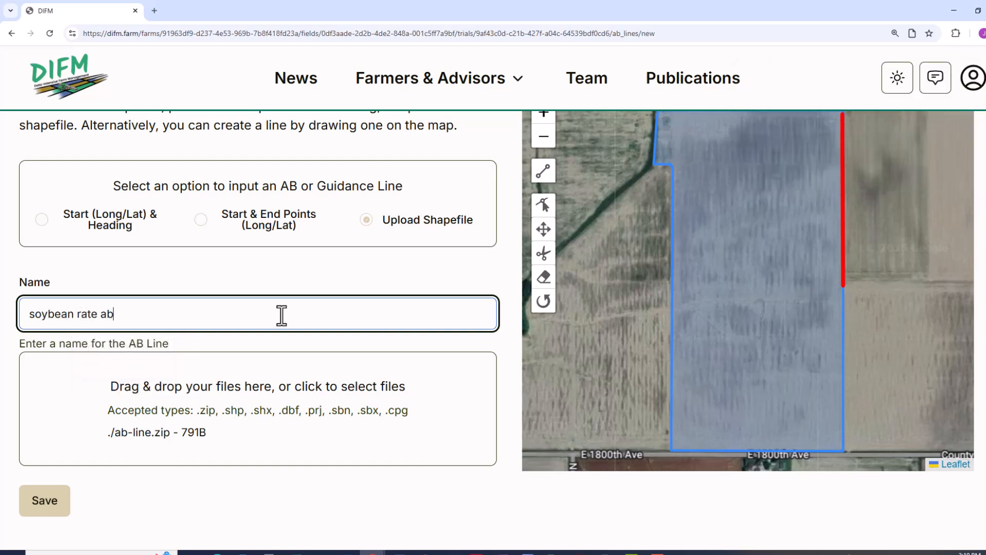
click(69, 509)
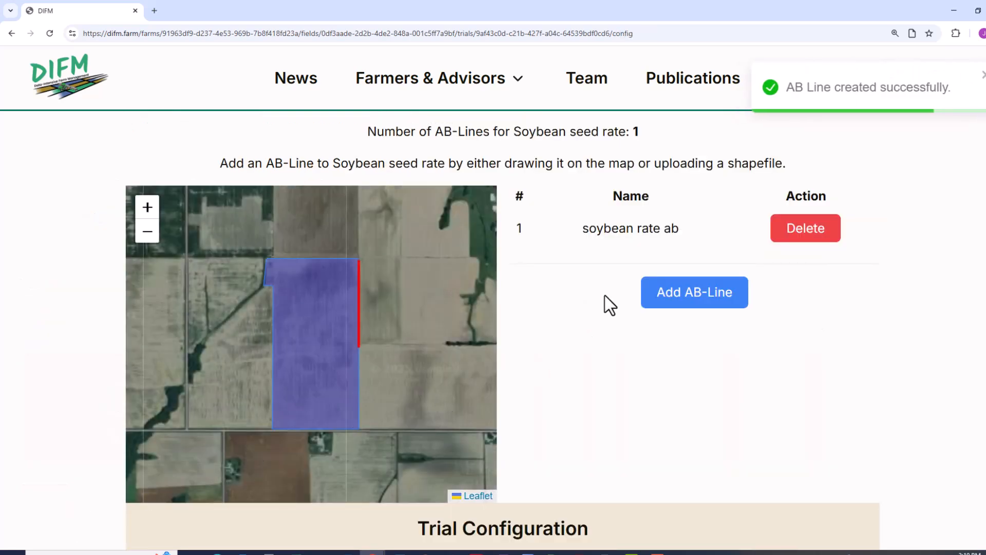
Open the trial configuration of Soybean seeding rate 25 for editing and set the harvester width to 43.33 ft
scroll(605, 295, down, 4)
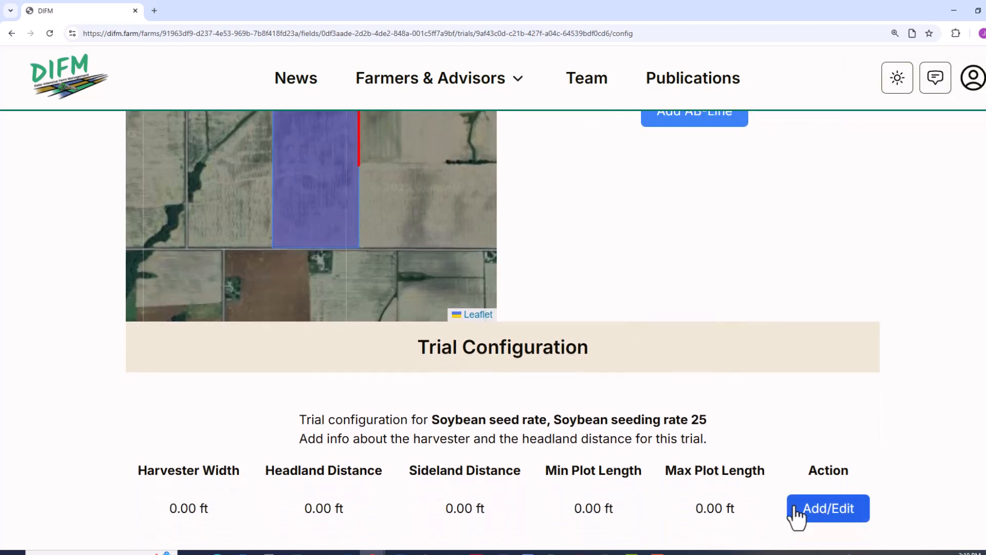
click(810, 513)
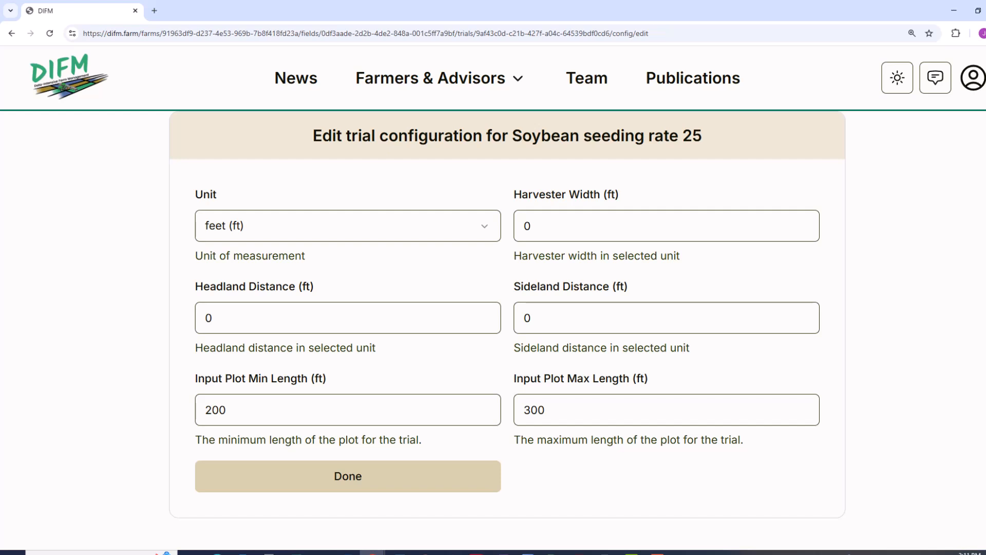
click(563, 237)
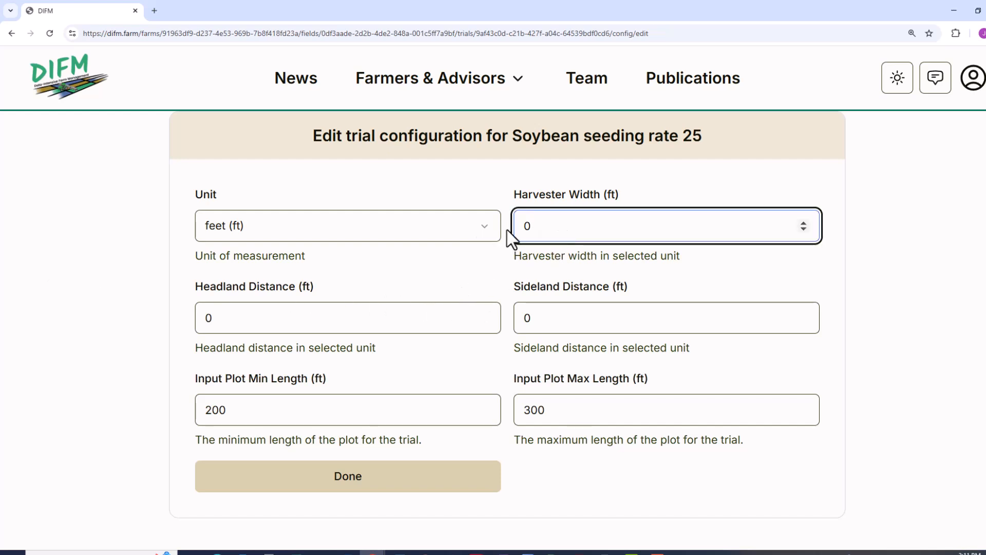
text(43.33)
key(BackSpace)
key(BackSpace)
key(BackSpace)
key(BackSpace)
key(BackSpace)
key(BackSpace)
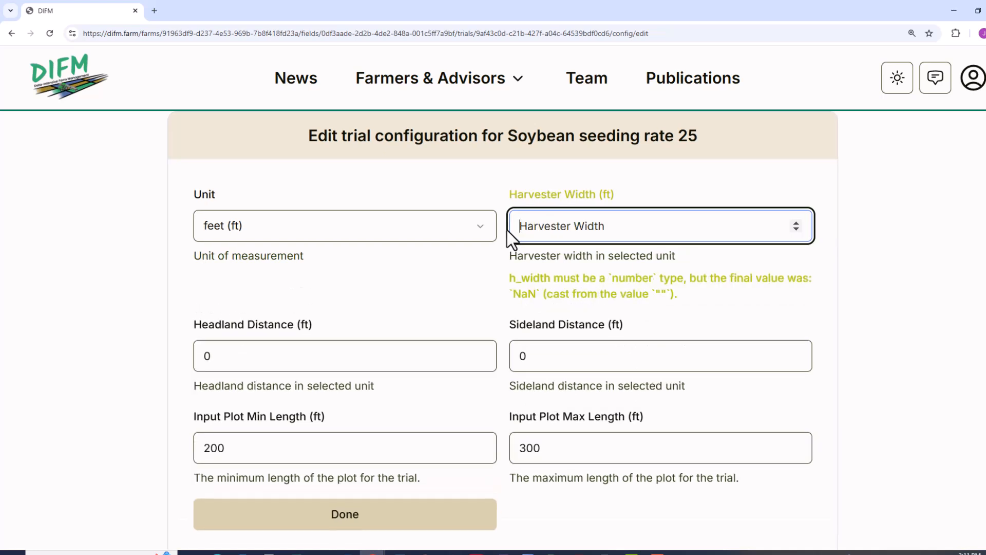
text(43.33)
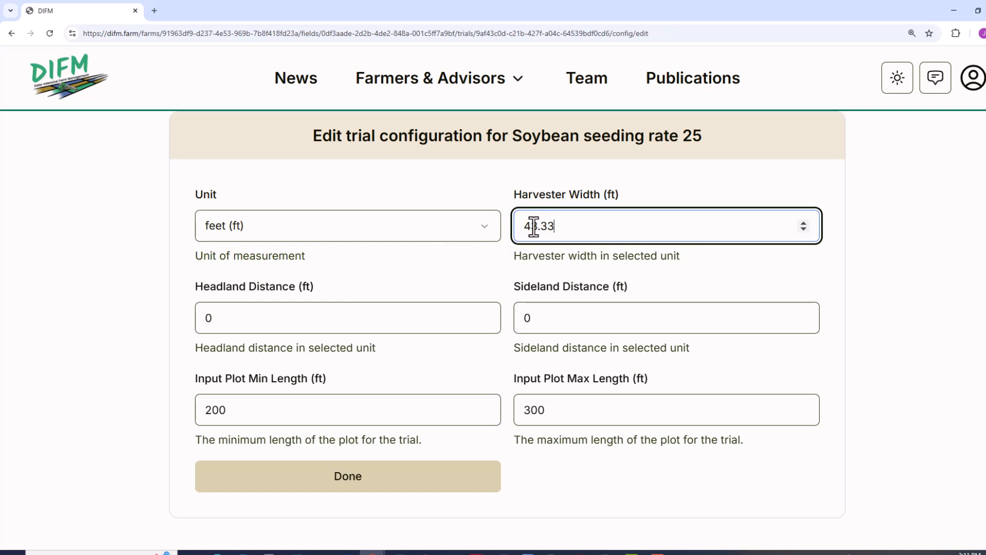
Set the headland distance to 120 ft and the sideland distance to 20 ft, and save the trial configuration
click(264, 317)
key(BackSpace)
text(12)
key(Tab)
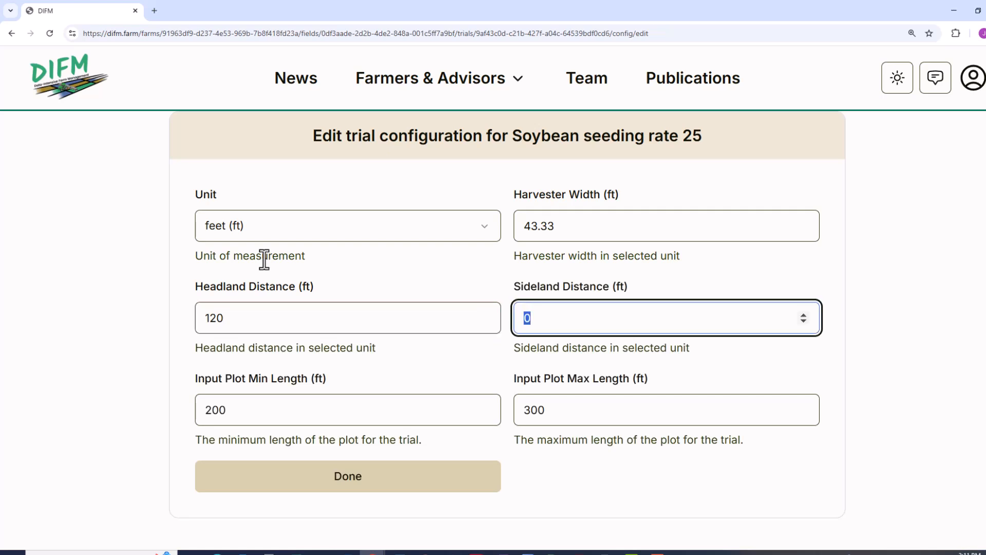
text(20)
key(Tab)
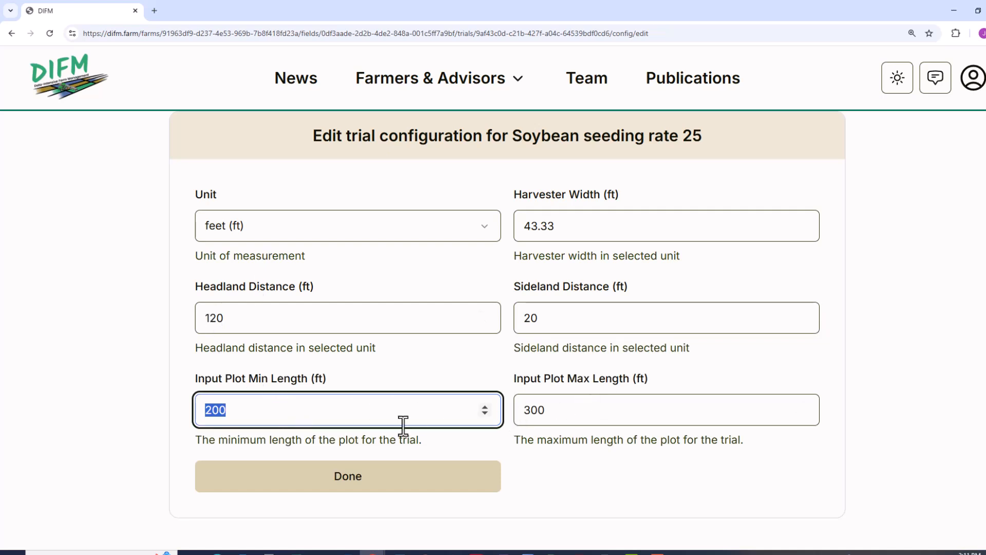
click(424, 483)
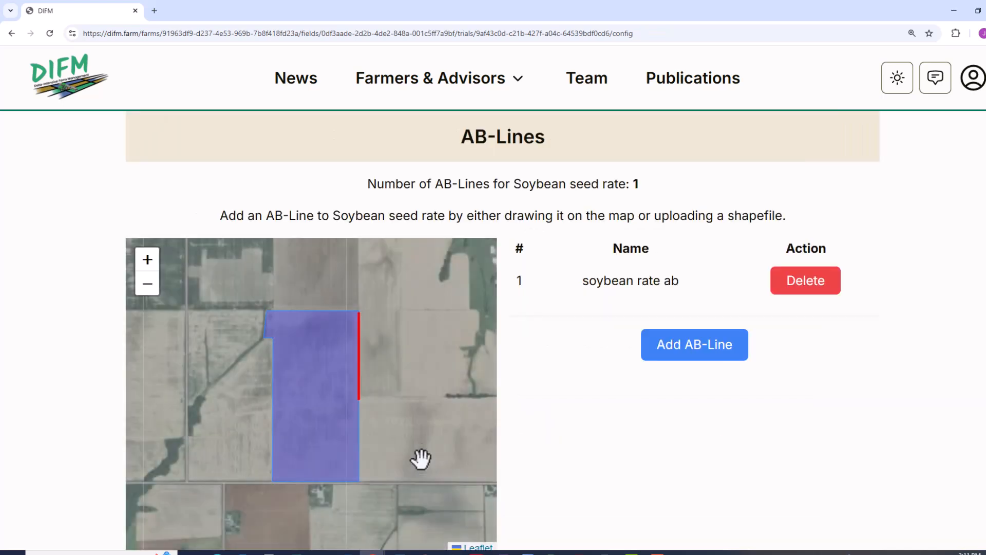
Start a new input specification for the Soybean seeding rate 25 trial
scroll(578, 319, down, 5)
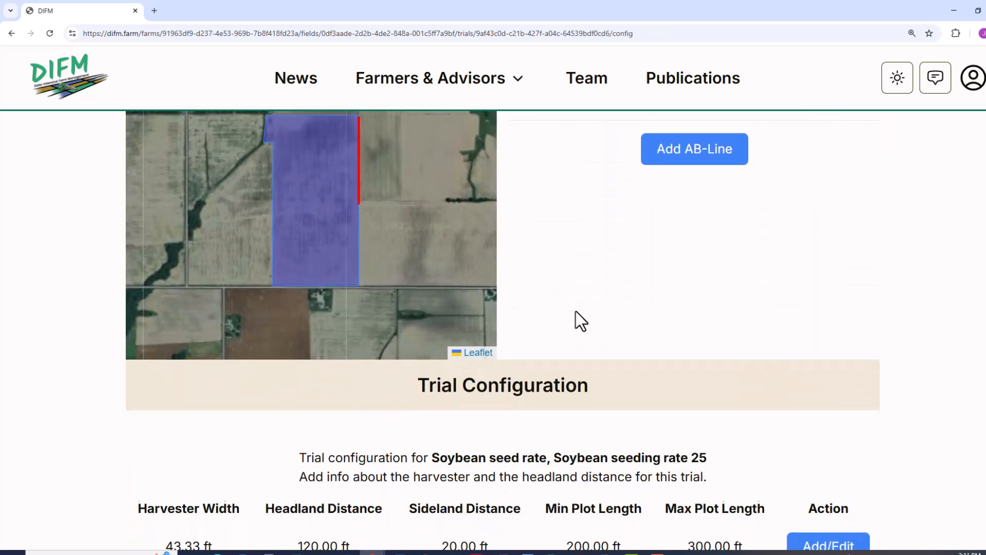
scroll(575, 311, down, 3)
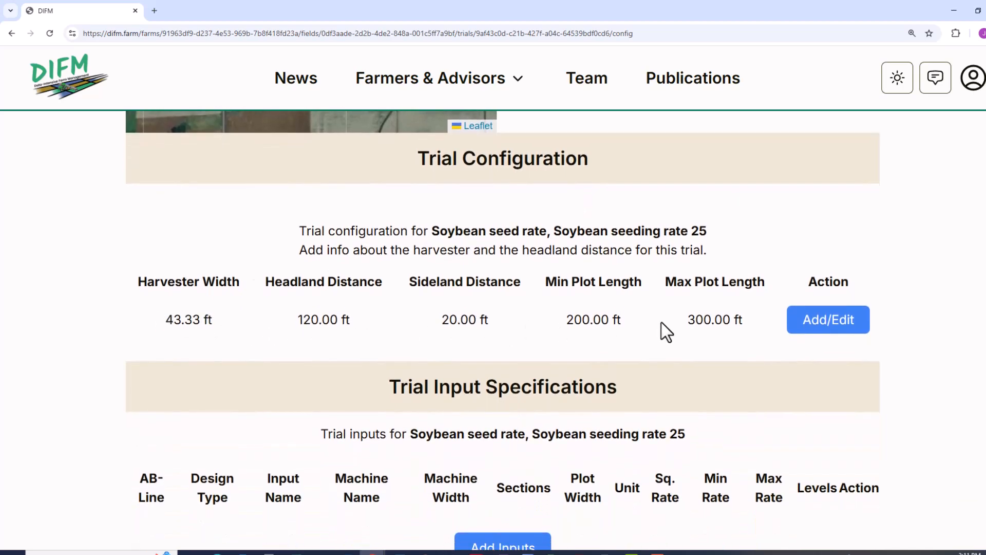
scroll(735, 323, down, 2)
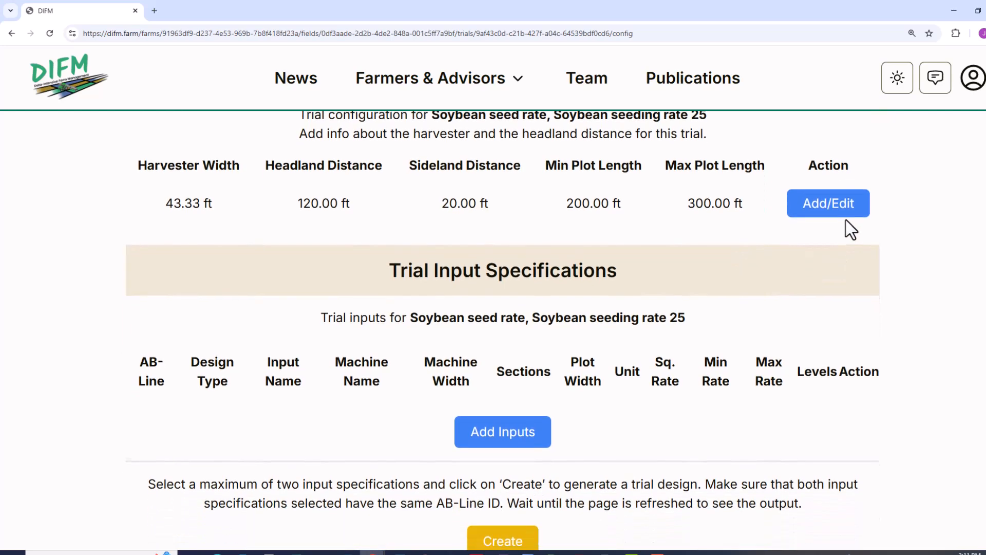
scroll(837, 219, down, 1)
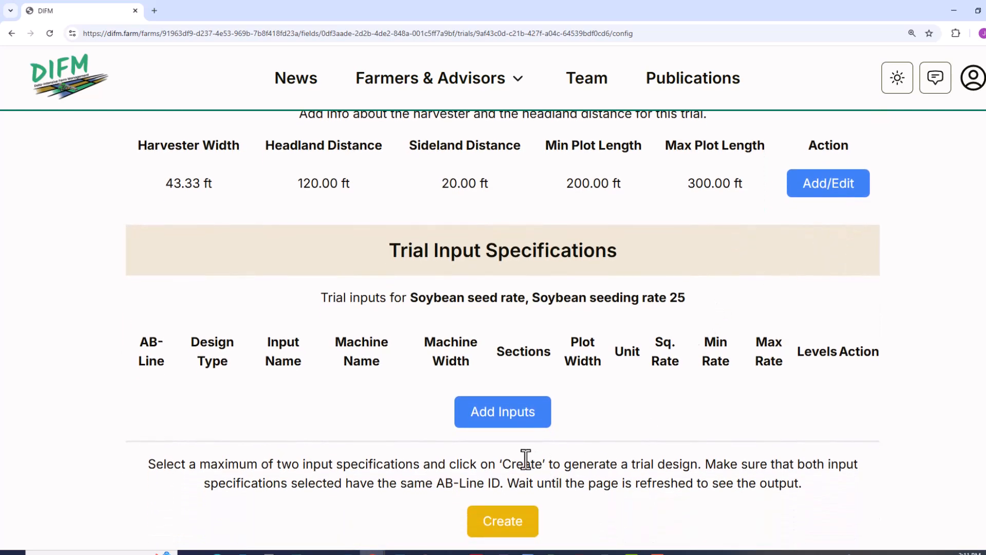
click(503, 420)
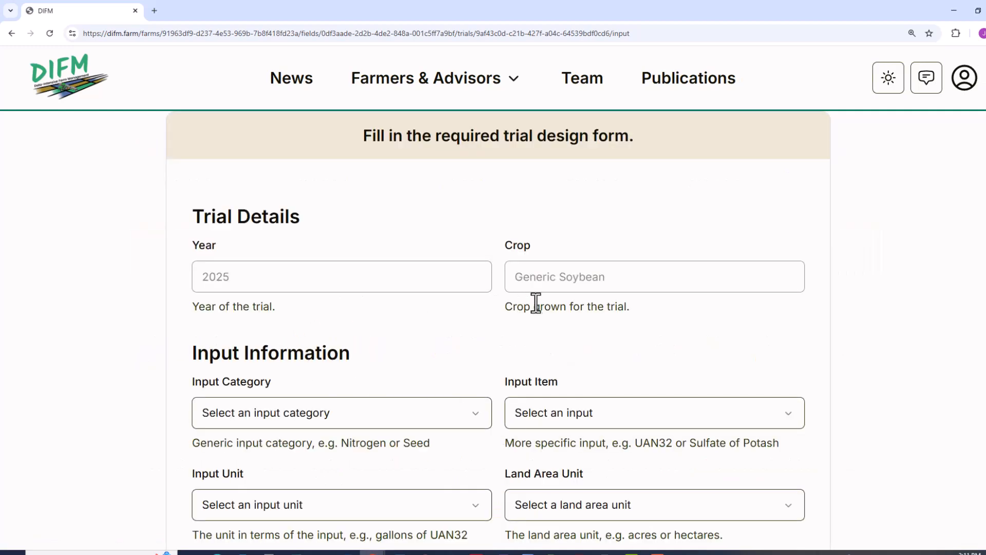
scroll(438, 343, down, 2)
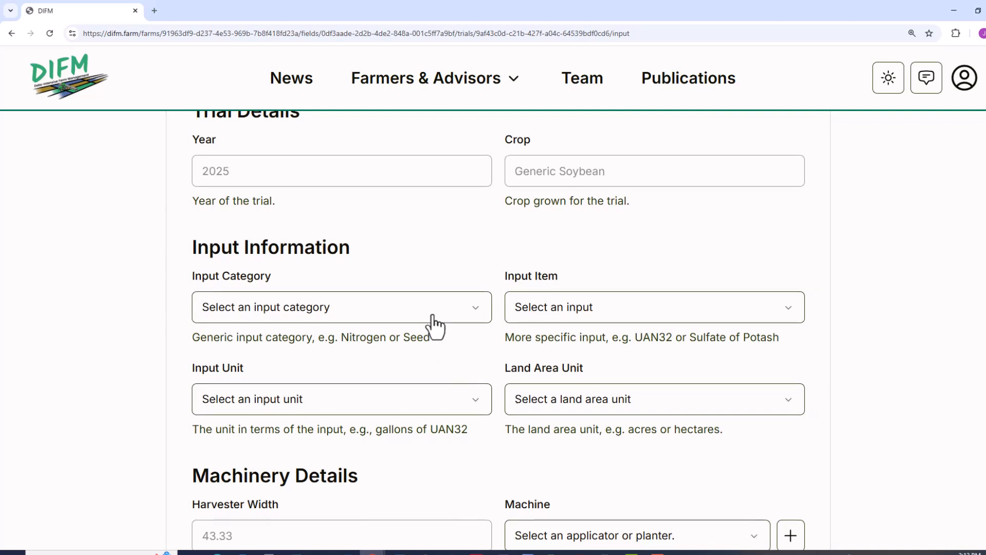
click(448, 315)
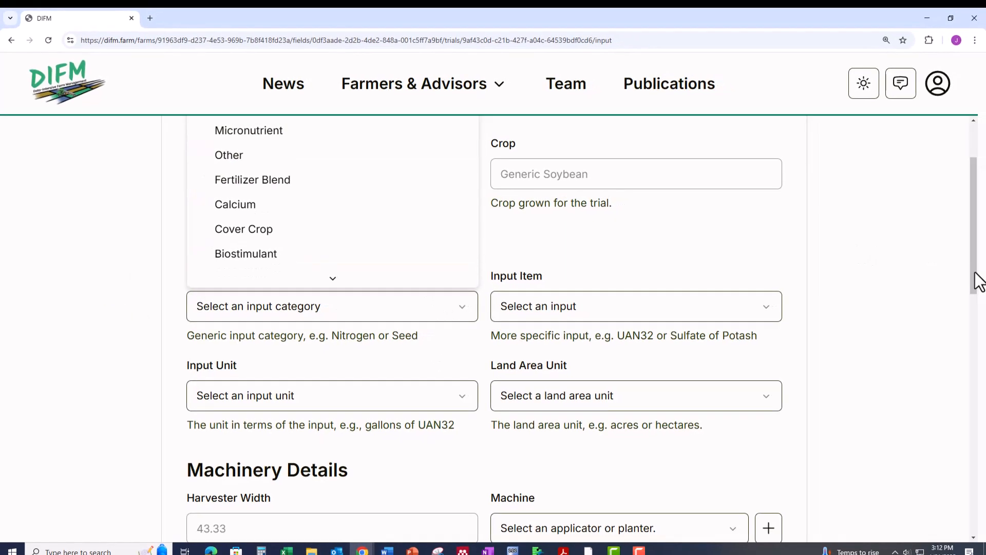
drag(979, 281, 881, 205)
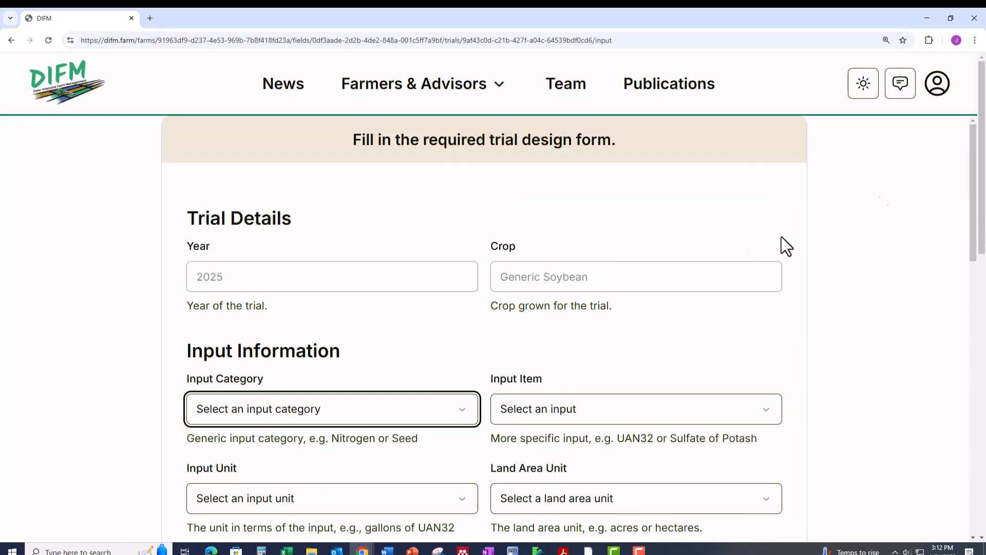
click(465, 410)
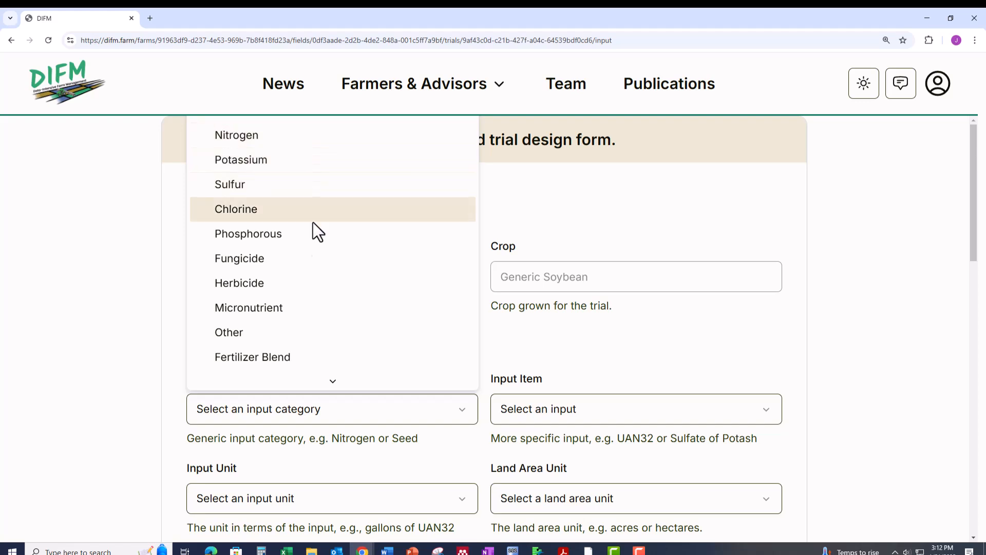
scroll(311, 306, up, 1)
scroll(311, 307, down, 2)
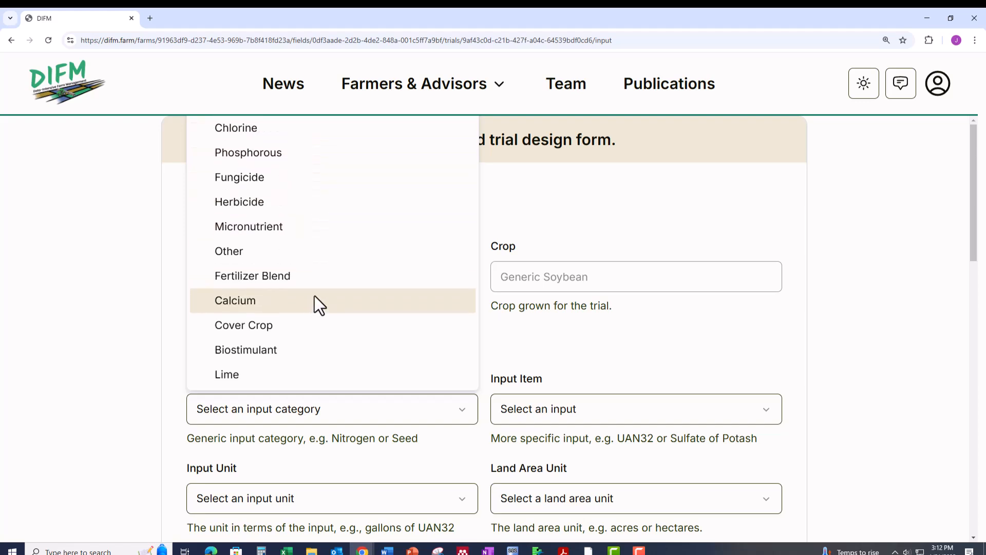
click(141, 229)
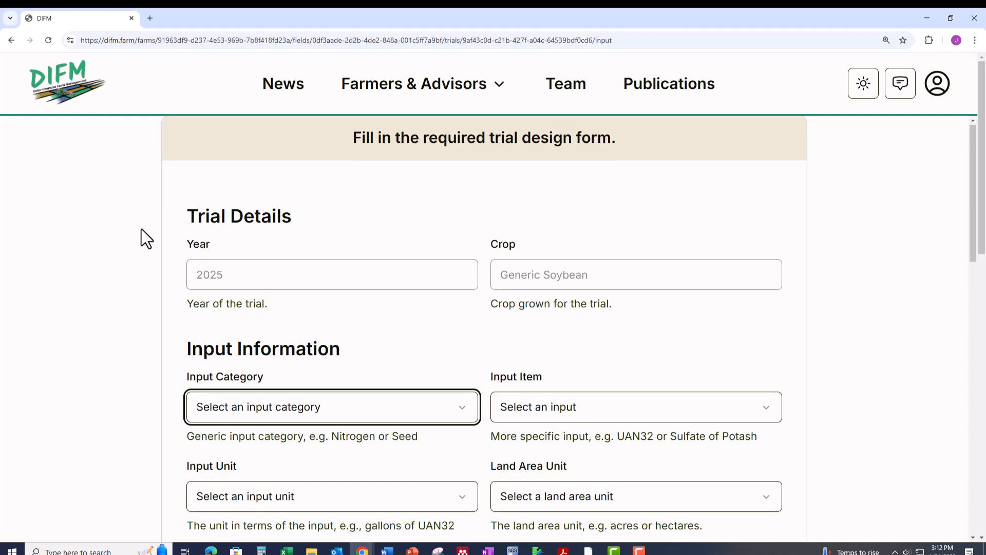
Set the input category to Seed in the trial design form
key(ctrl+minus)
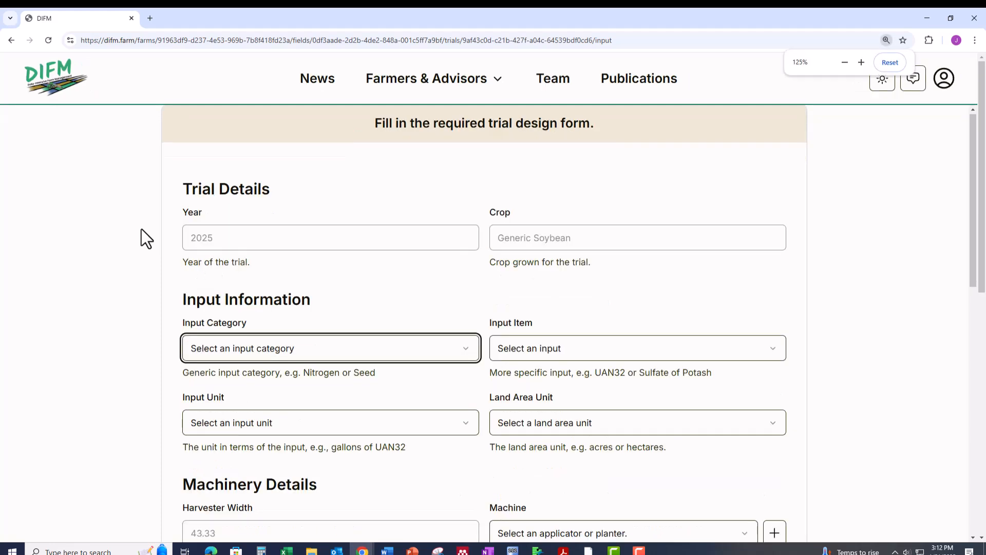
scroll(140, 231, down, 1)
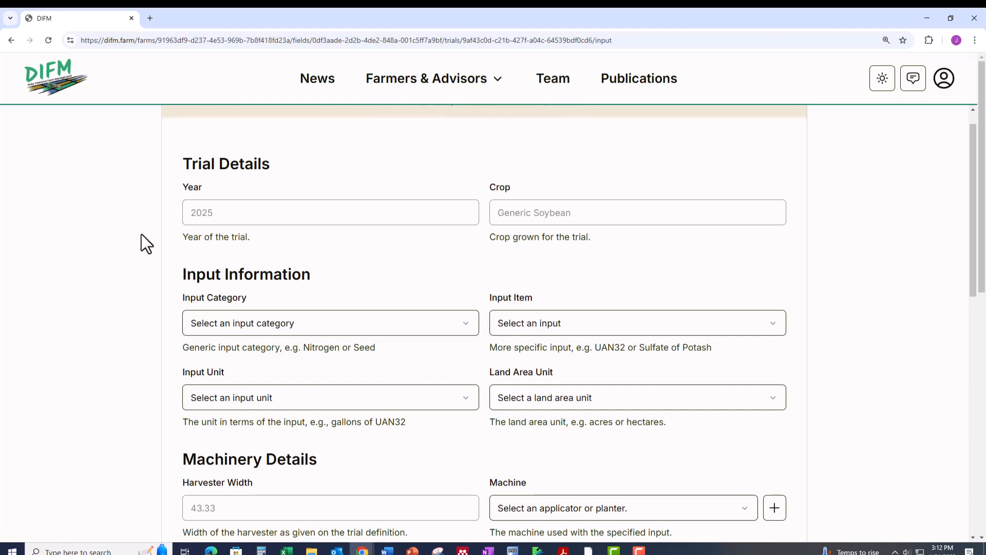
key(ctrl+minus)
scroll(203, 222, down, 1)
click(436, 277)
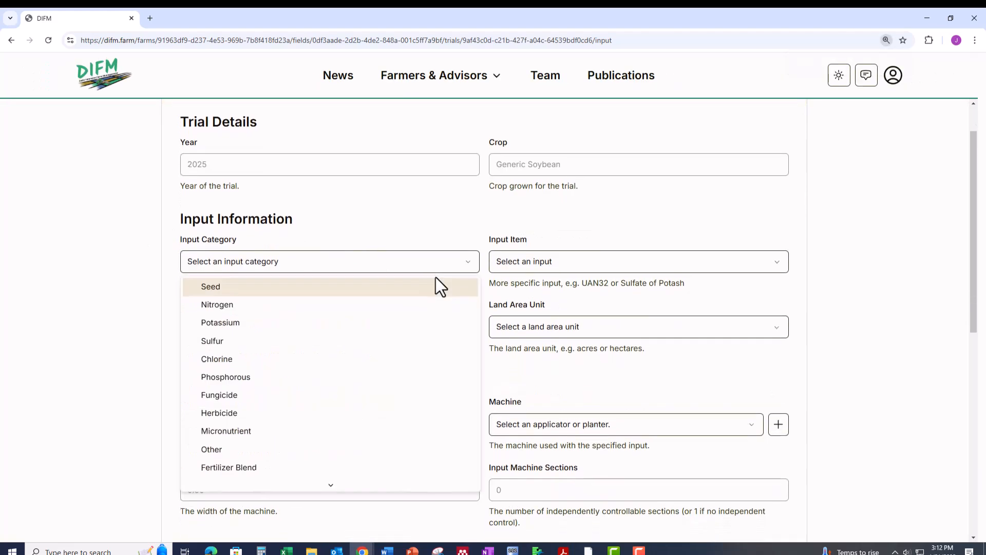
click(154, 249)
scroll(377, 292, up, 1)
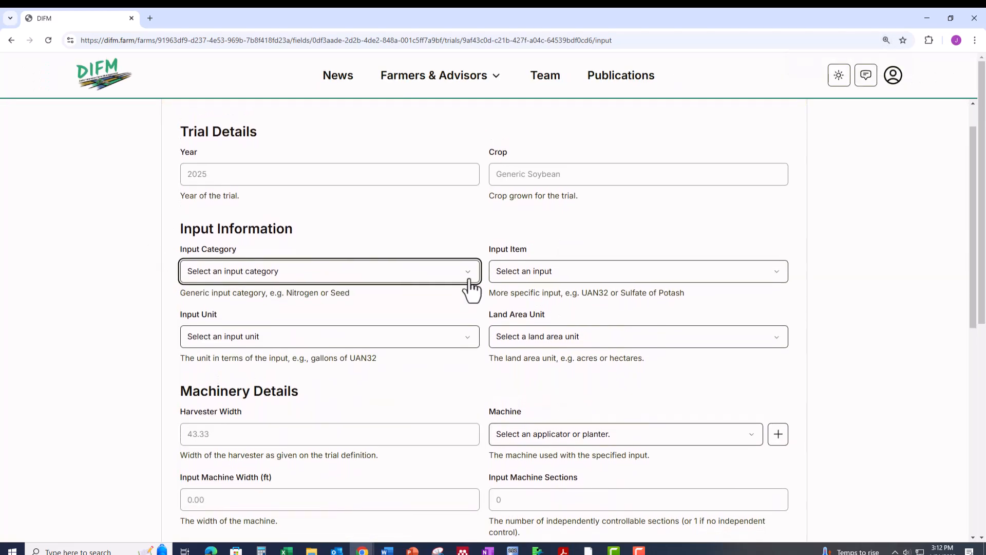
click(469, 280)
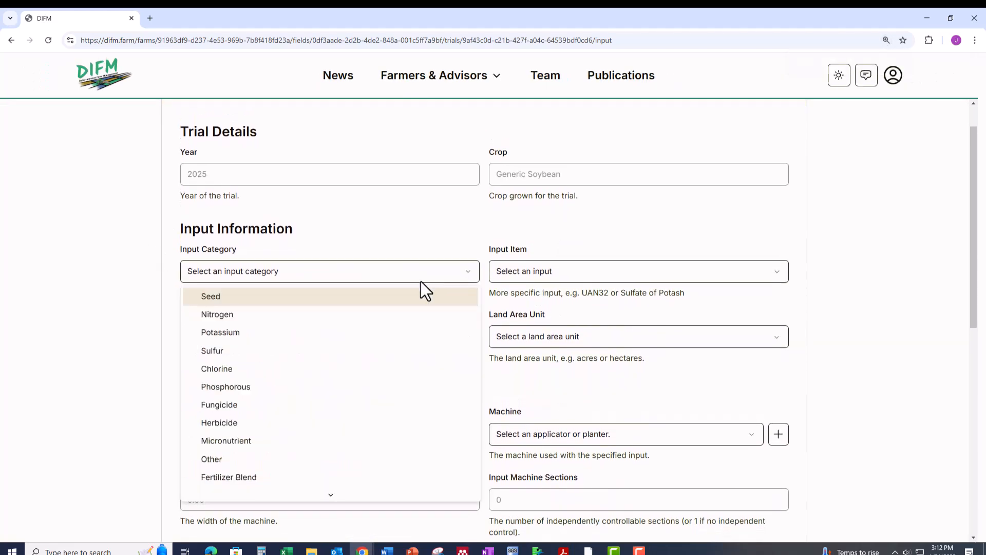
click(213, 297)
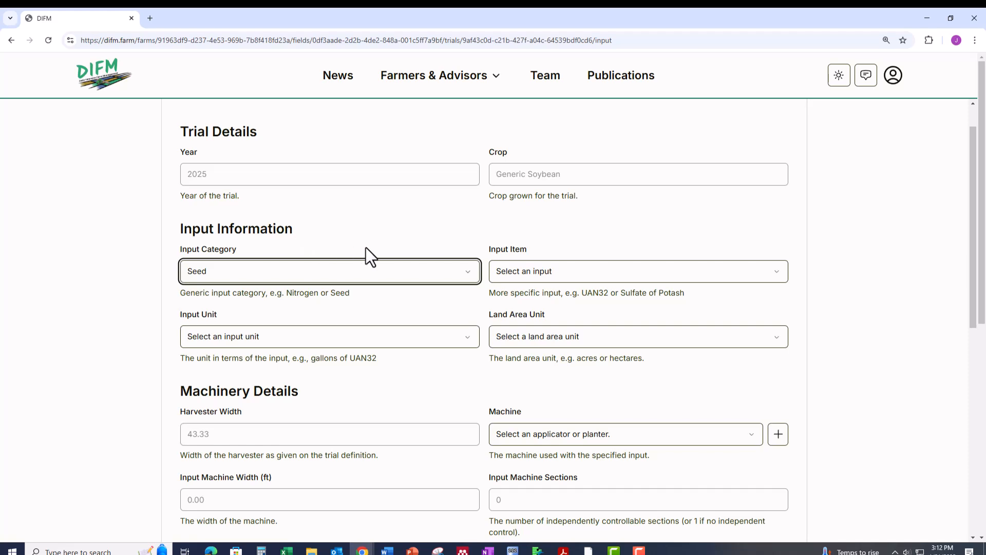
Choose Soybean Seed as the input item for the Seed category
key(ctrl+plus)
key(ctrl+plus)
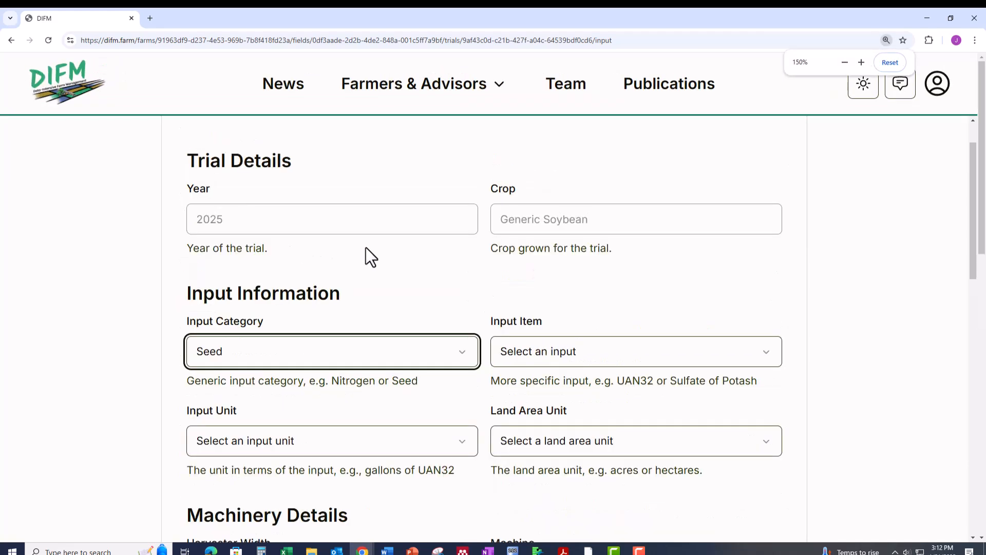
key(ctrl+plus)
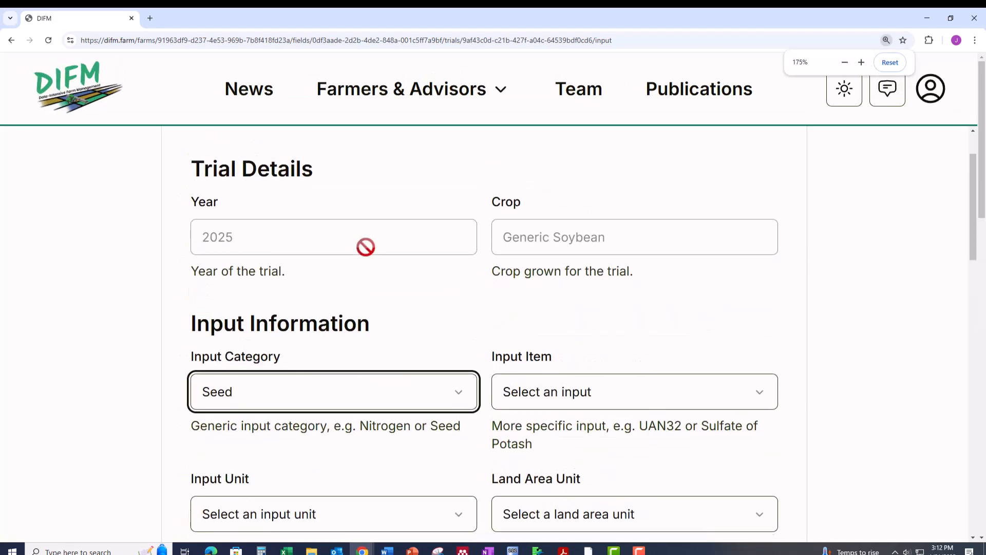
scroll(366, 247, down, 2)
click(591, 269)
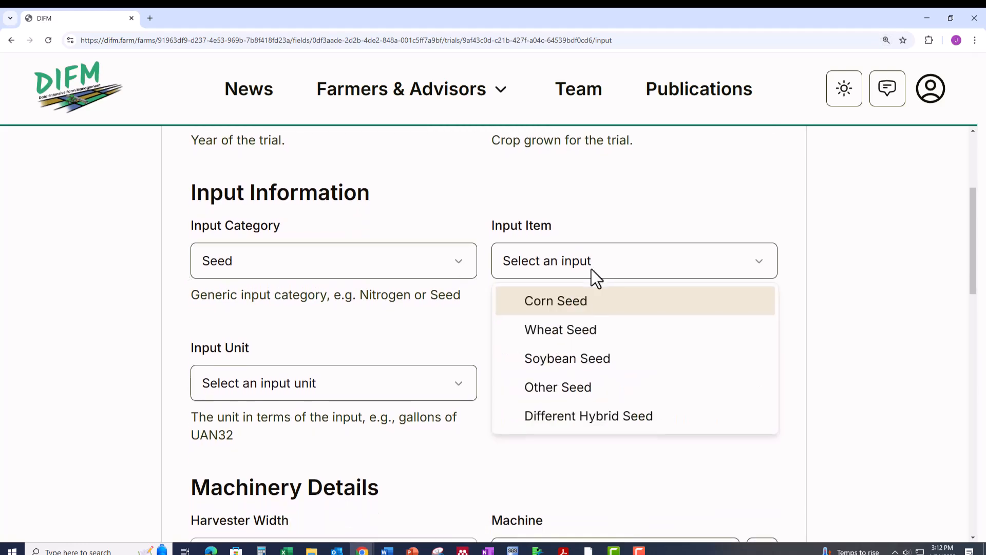
click(562, 359)
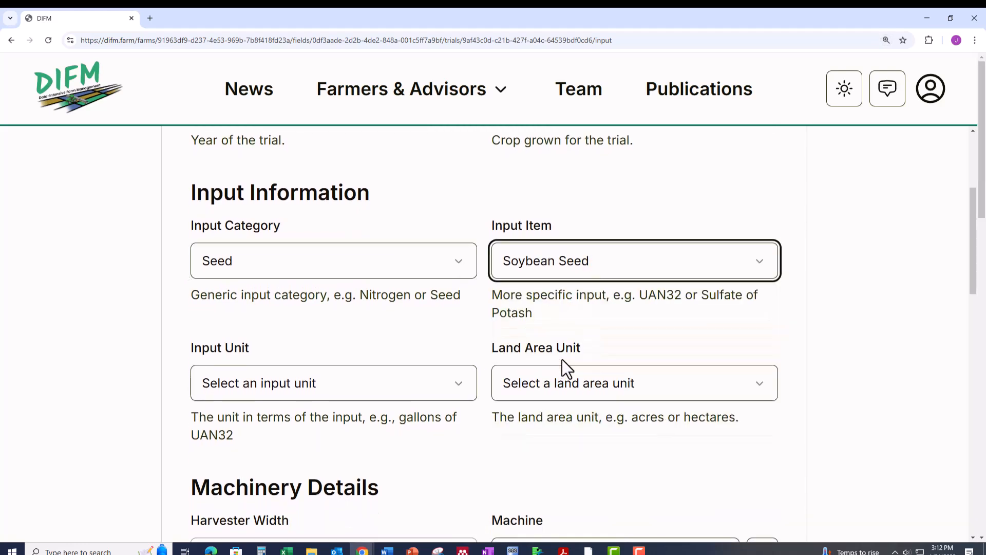
Set the input unit to Seeds (Thousands) (seedK) and the land area unit to Acre (acre)
click(463, 398)
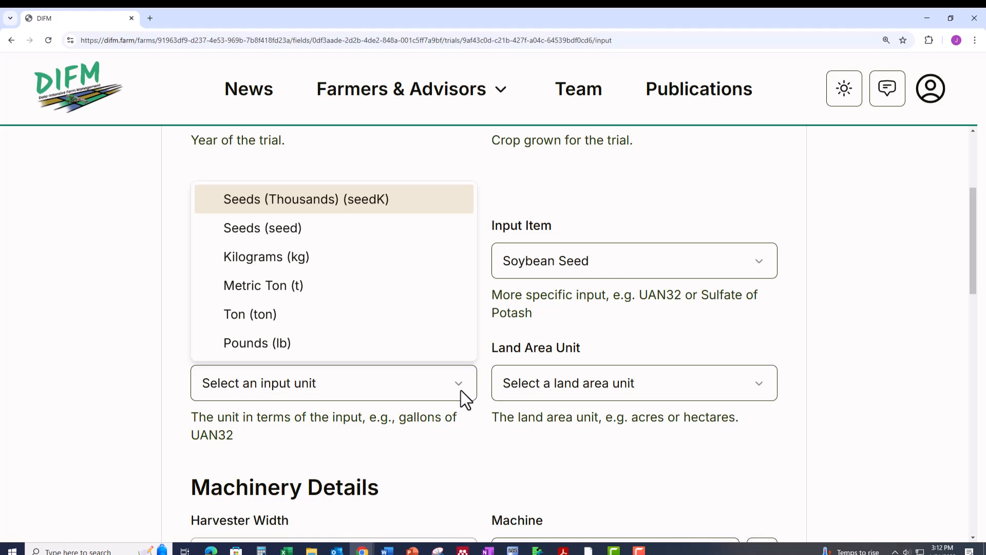
click(315, 216)
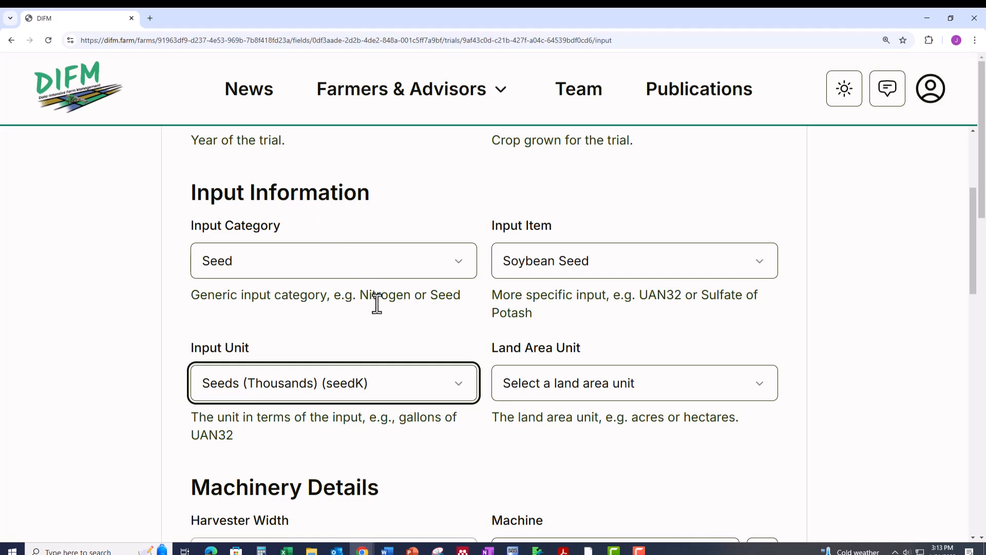
click(522, 397)
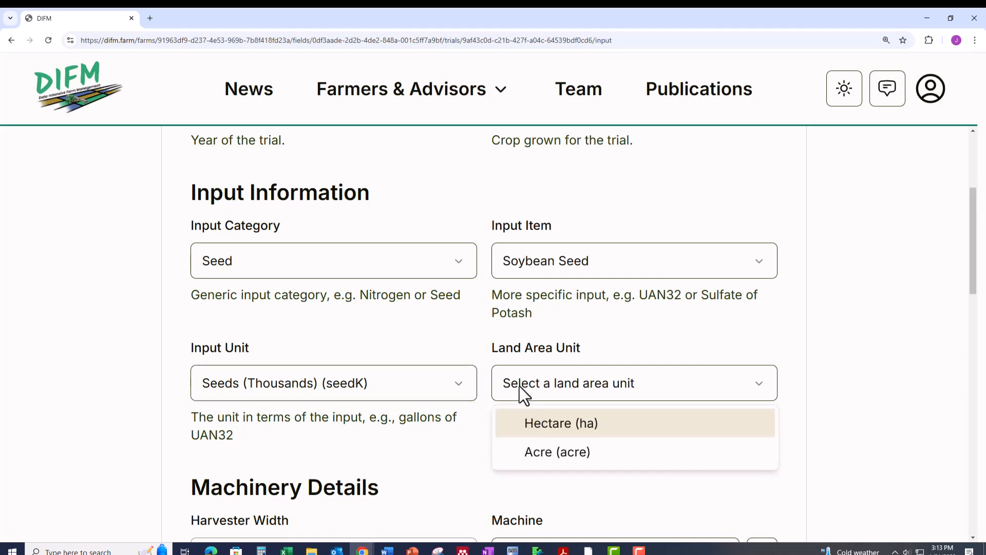
click(535, 455)
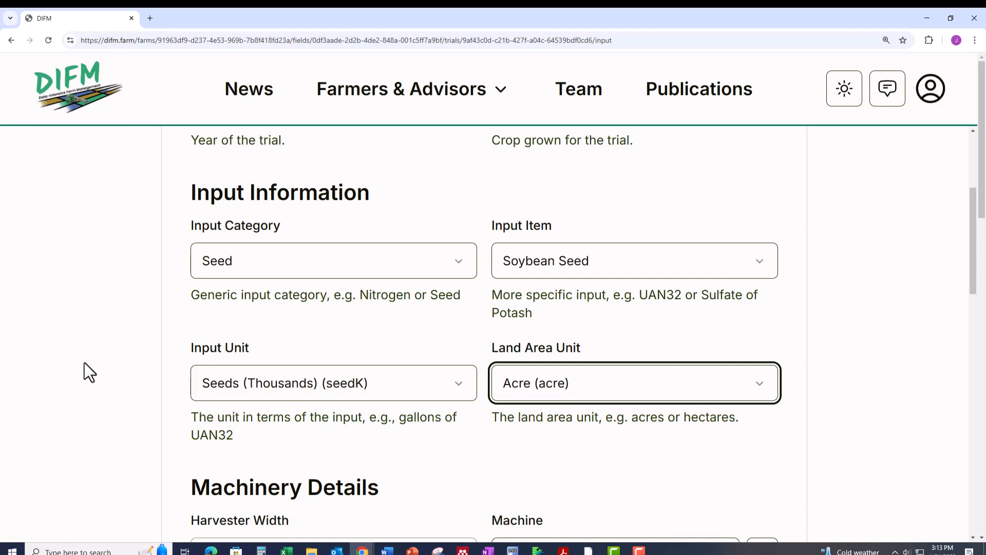
Start adding a new machine for the seed input and name it Planter
scroll(491, 394, down, 4)
scroll(479, 363, down, 2)
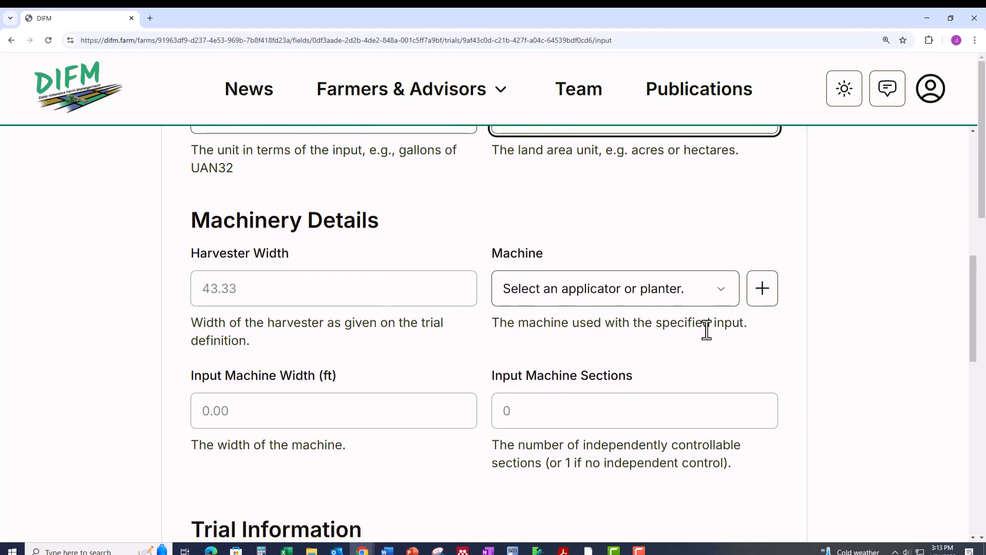
click(682, 298)
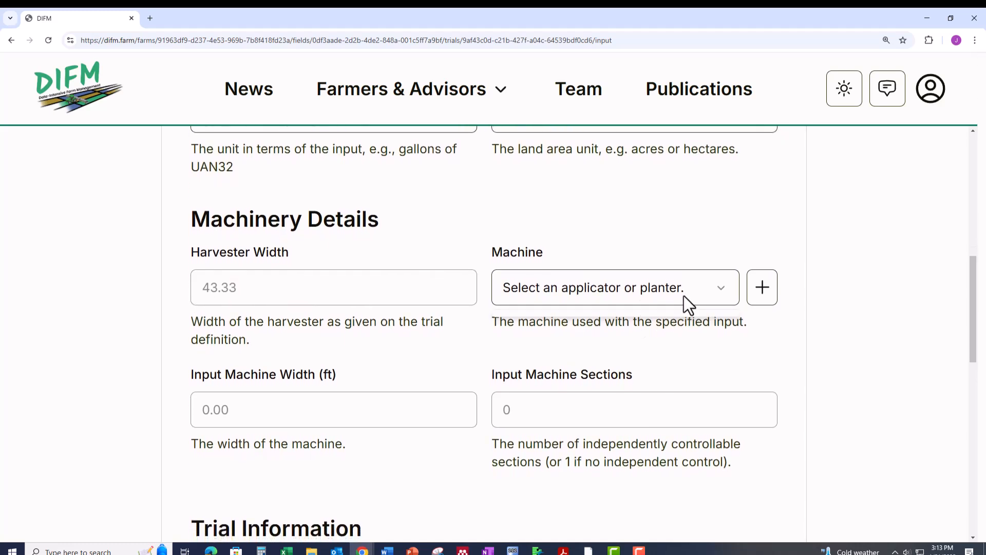
click(726, 293)
click(758, 291)
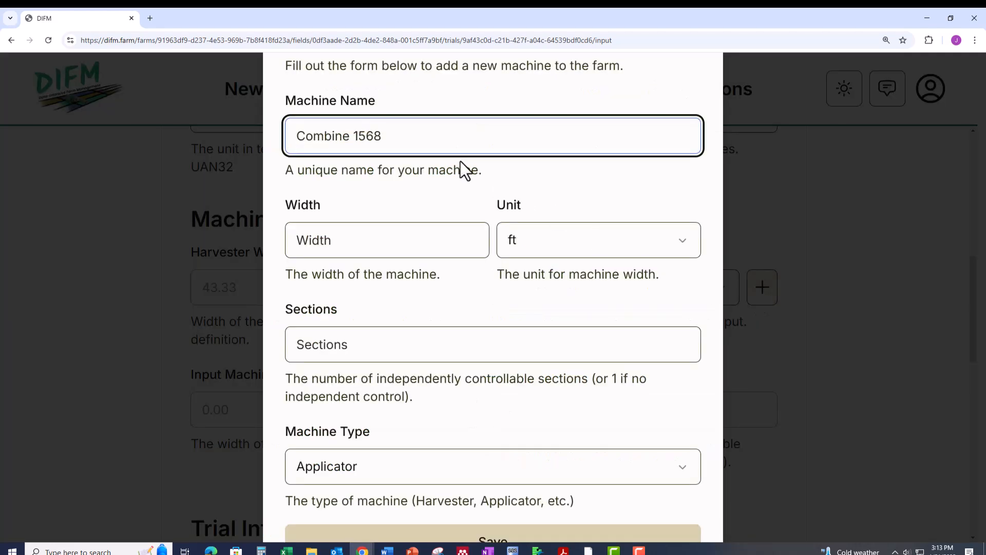
key(ctrl+a)
text(Planter)
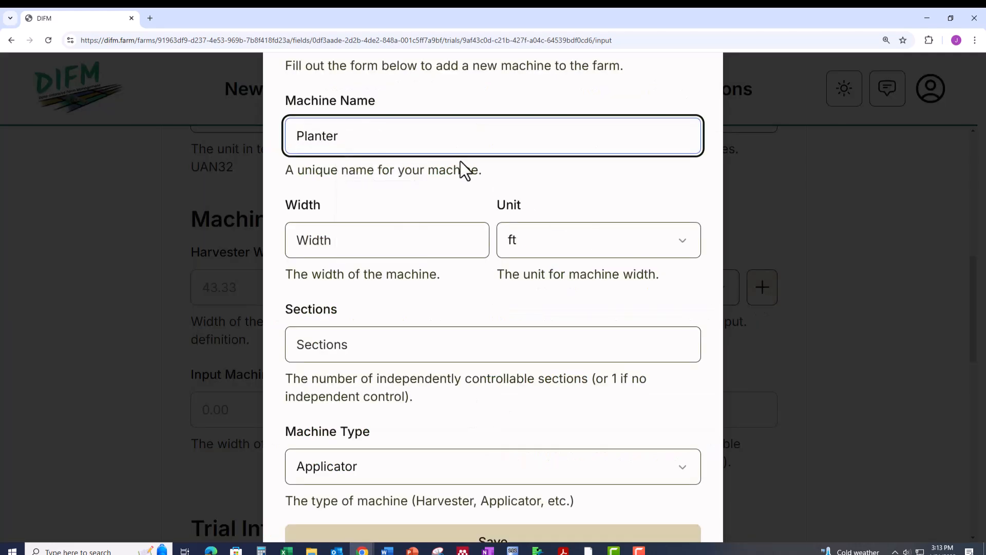
Give the new machine a 60 ft width and 36 sections, keep the Applicator type, and save it
click(414, 245)
text(60)
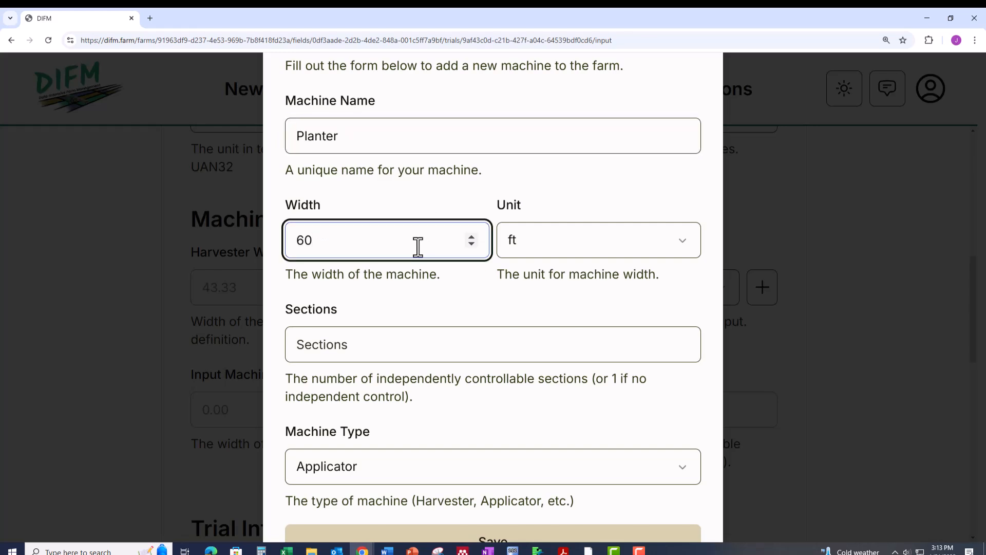
click(350, 350)
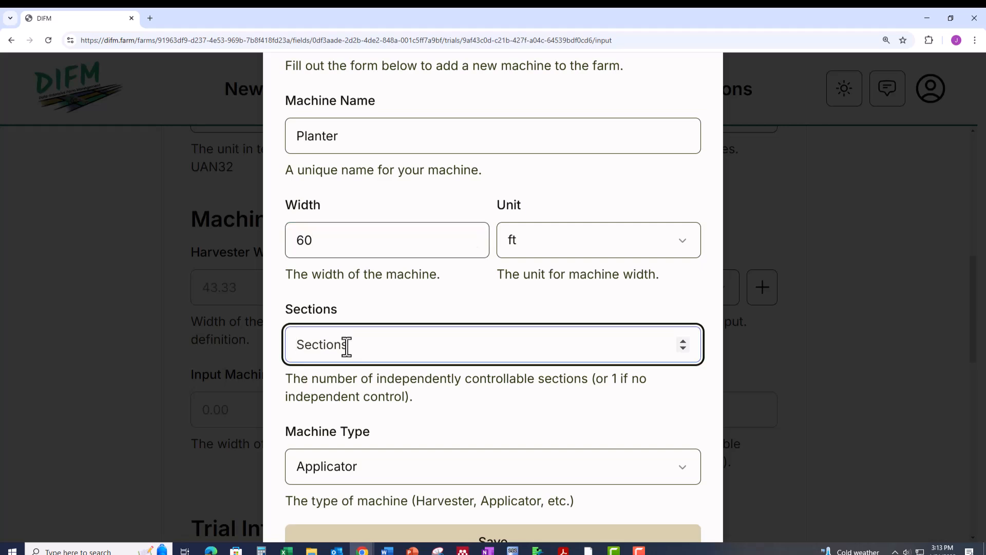
text(36)
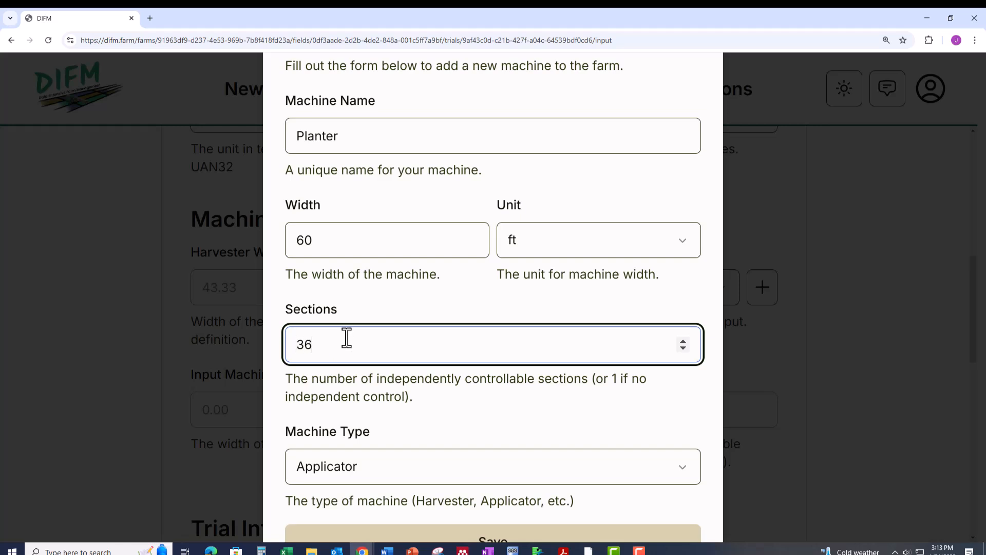
click(349, 475)
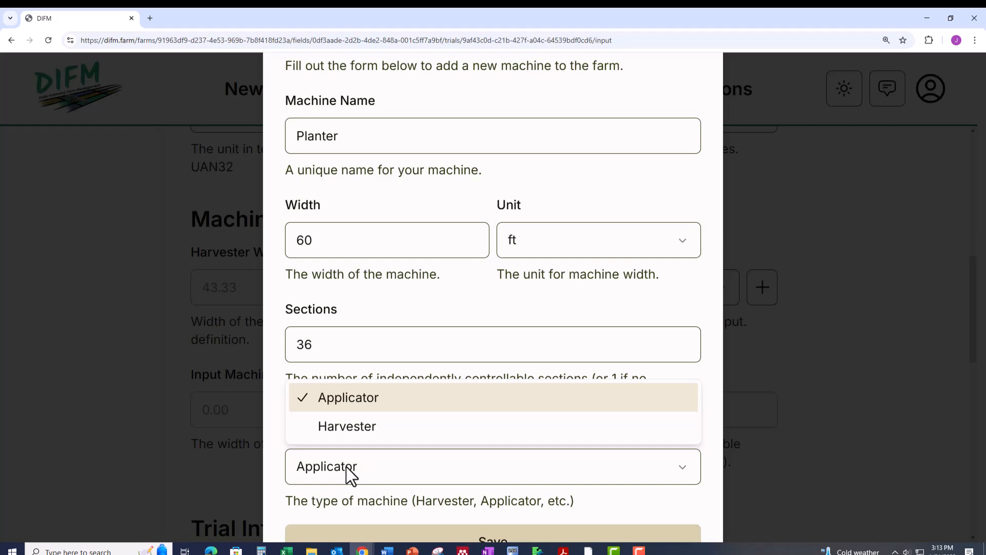
click(349, 475)
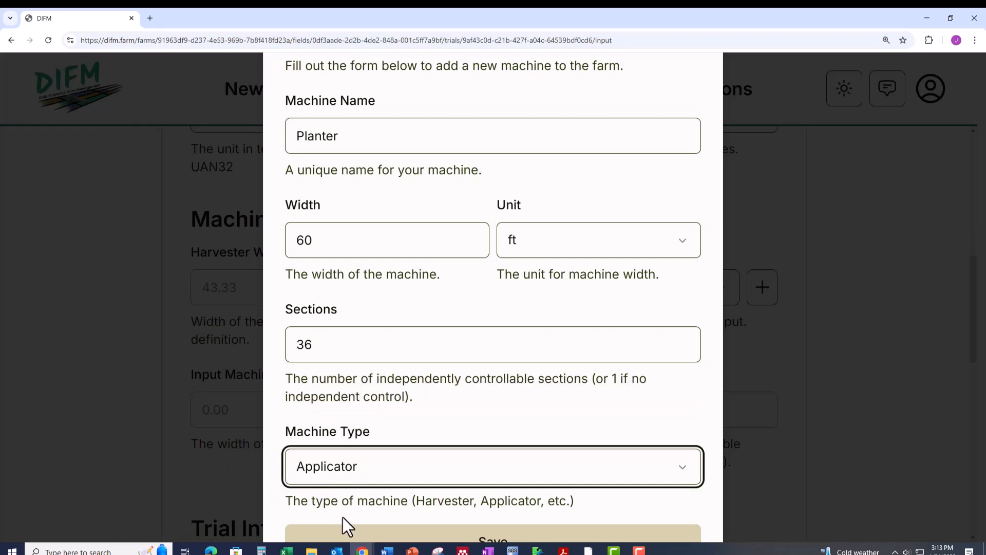
click(377, 539)
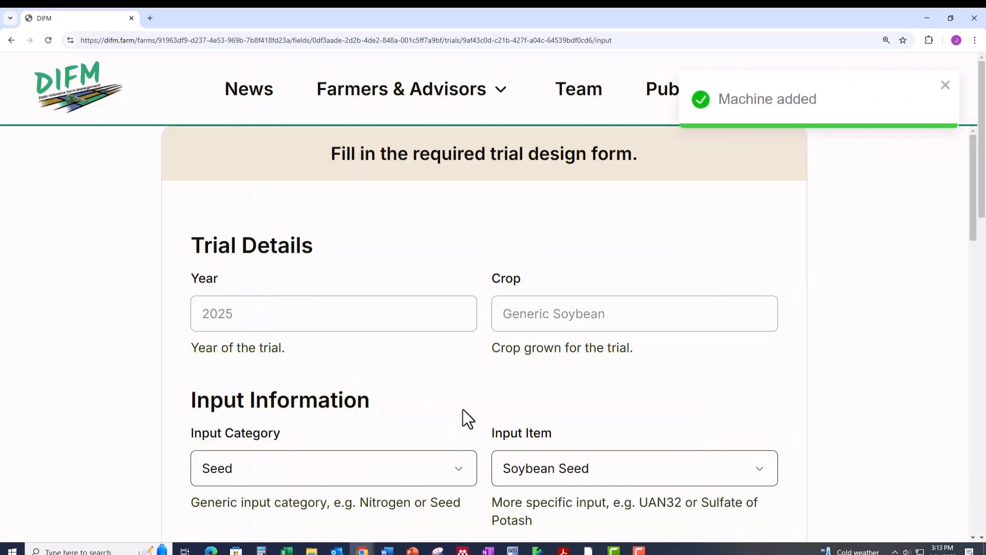
Select Planter as the machine used with the soybean seed input
scroll(463, 408, down, 2)
scroll(462, 406, down, 4)
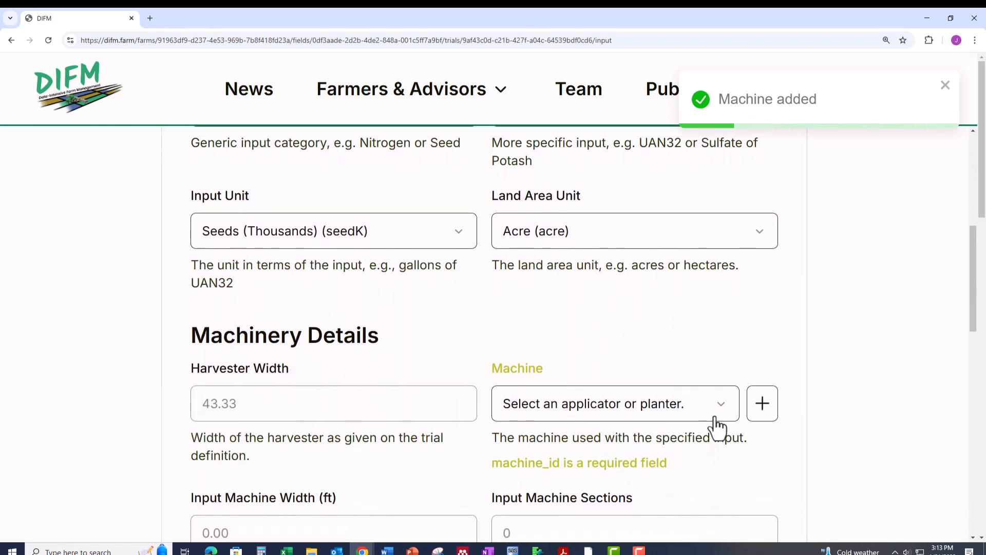
click(724, 405)
click(628, 444)
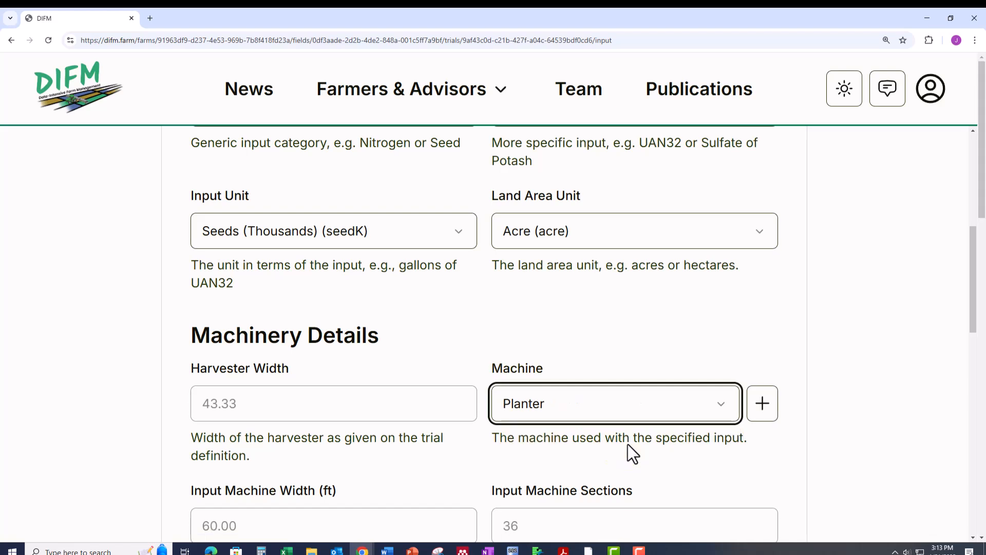
Keep the Checkerboard design type and set the input plot width to 43.33 ft
scroll(628, 445, down, 3)
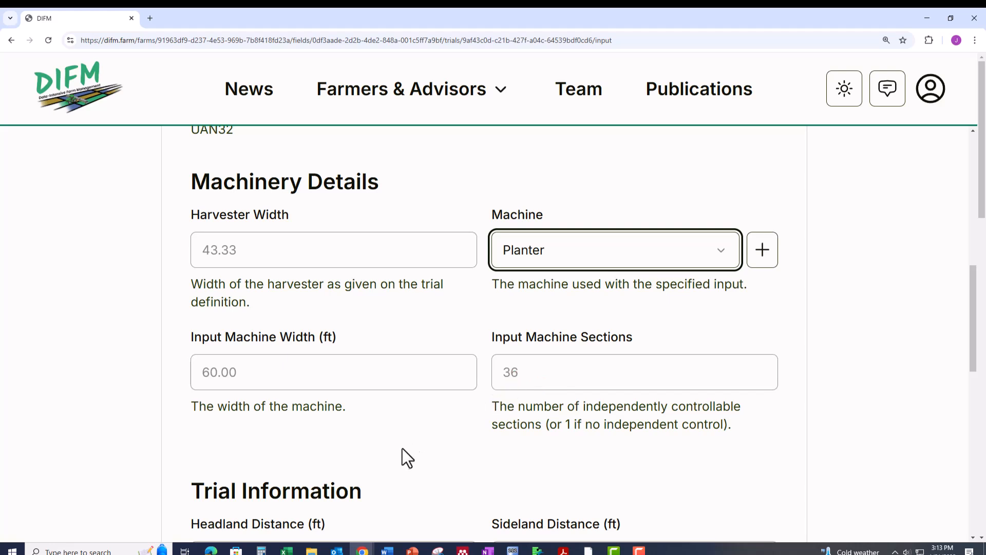
scroll(406, 452, down, 2)
scroll(416, 431, down, 2)
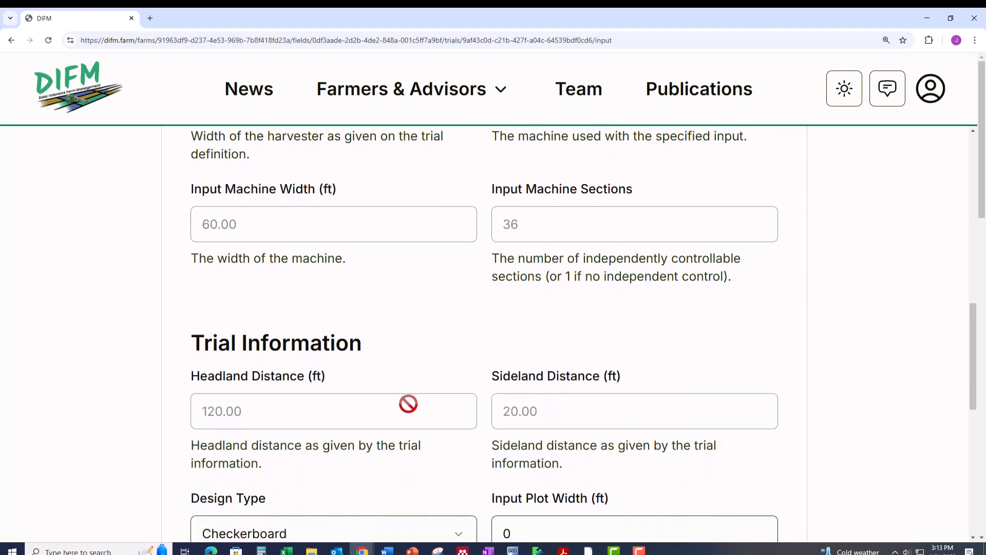
scroll(491, 439, down, 3)
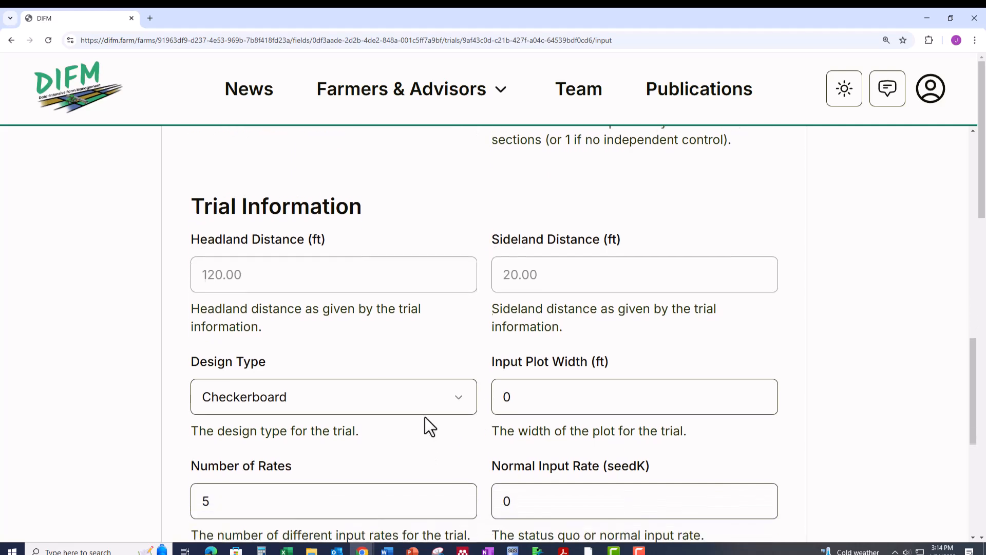
click(446, 380)
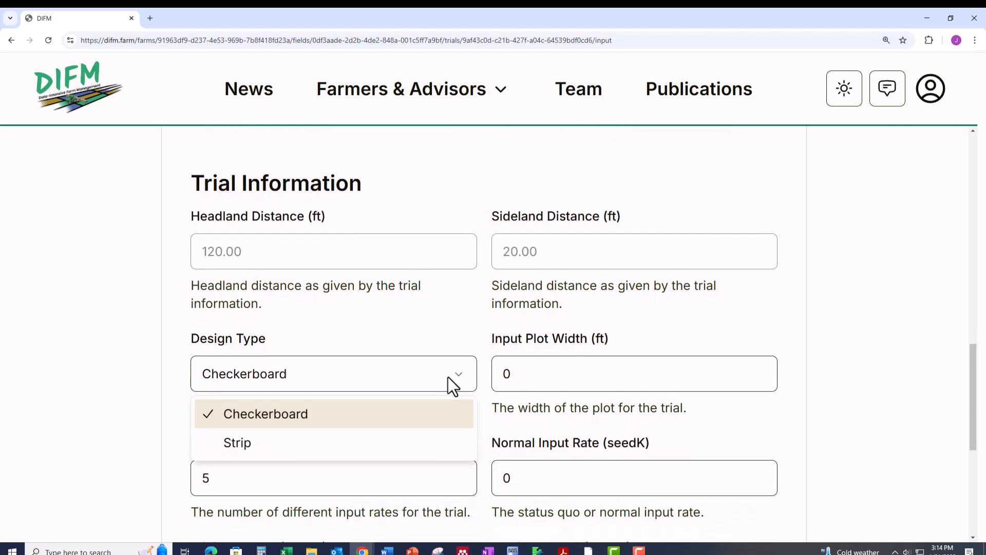
click(448, 378)
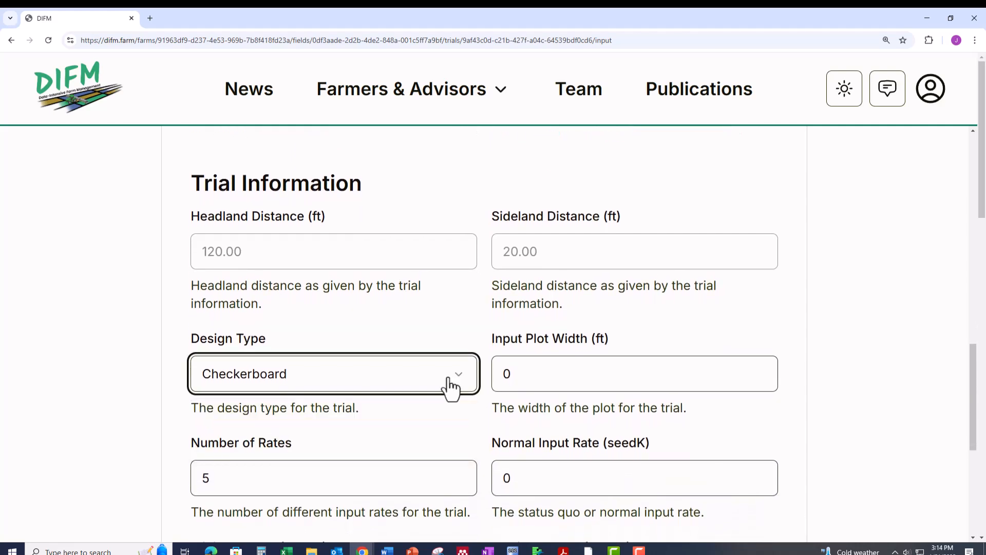
click(516, 380)
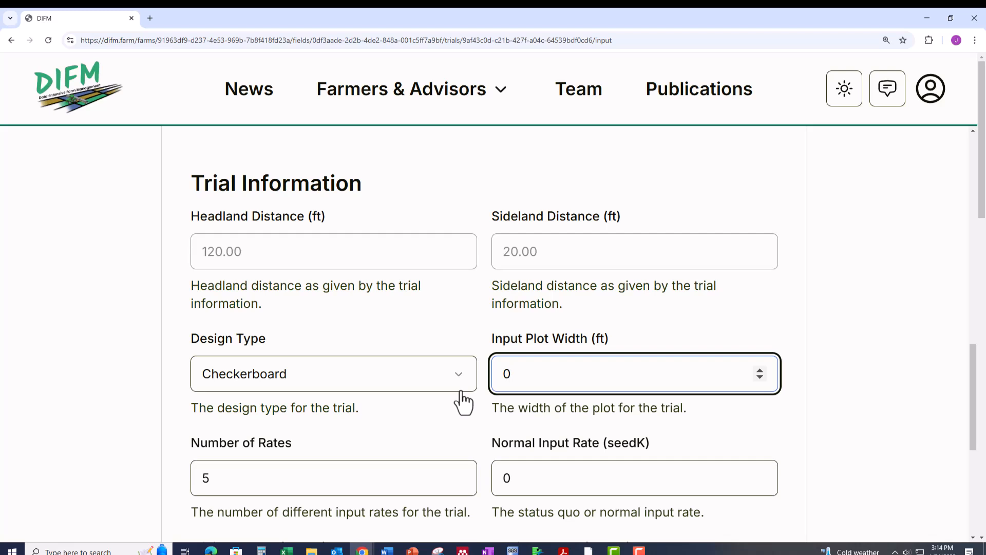
key(BackSpace)
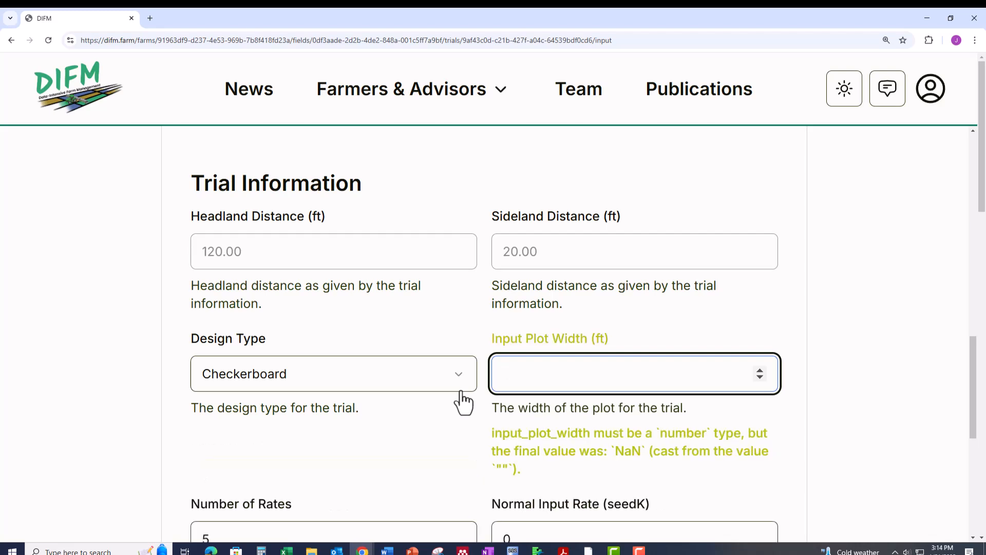
text(43.33)
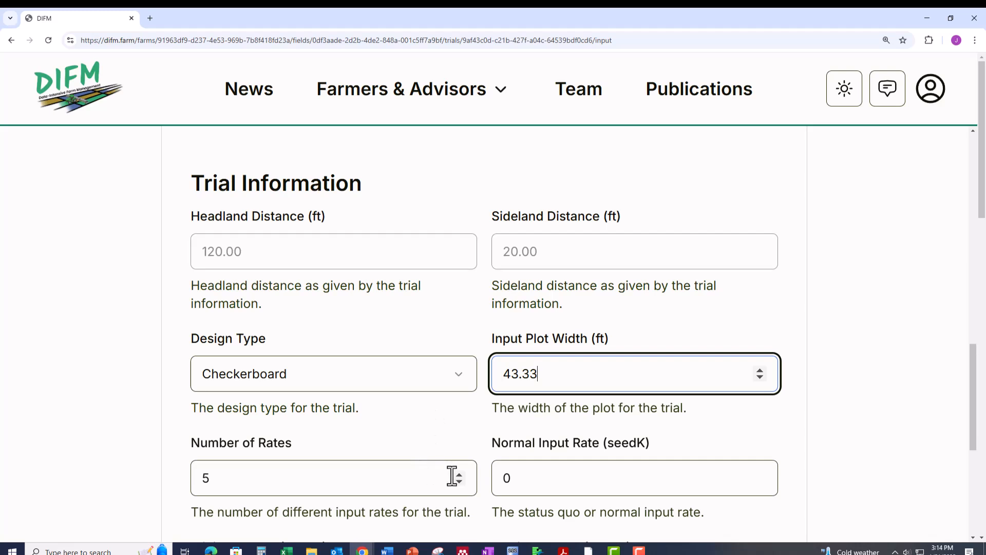
Set the normal input rate to 140, the minimum rate to 80 and the maximum rate to 160 seedK
click(528, 478)
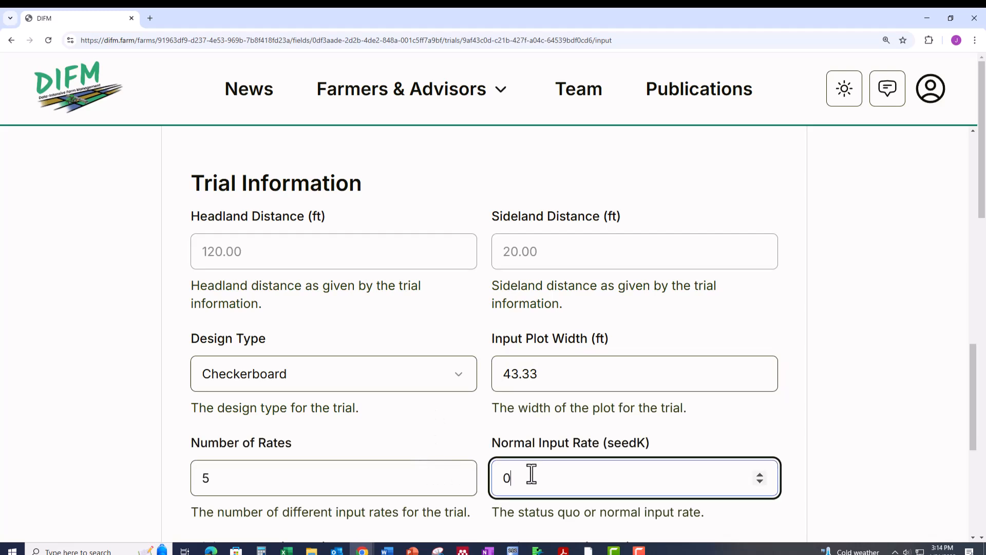
key(BackSpace)
text(140)
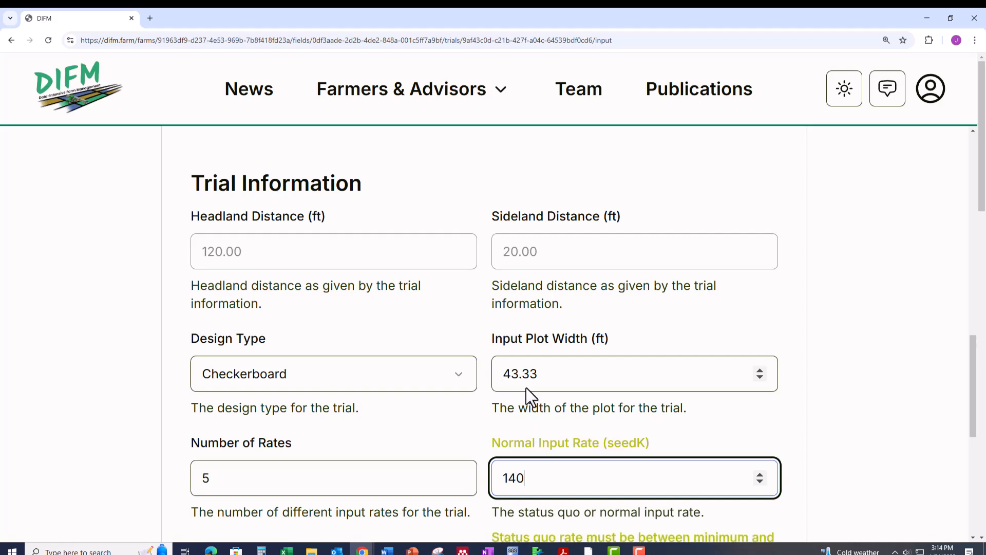
key(Tab)
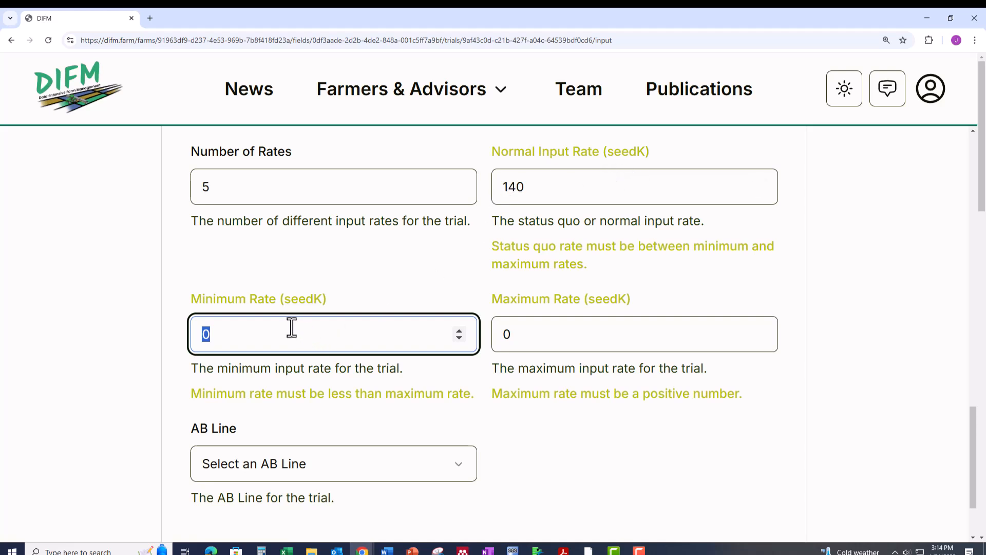
text(80)
key(Tab)
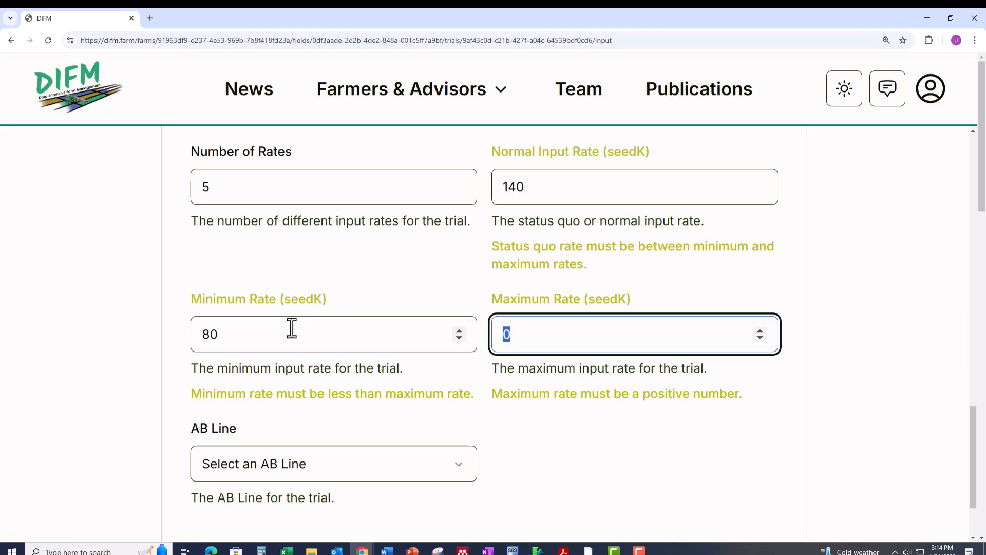
text(160)
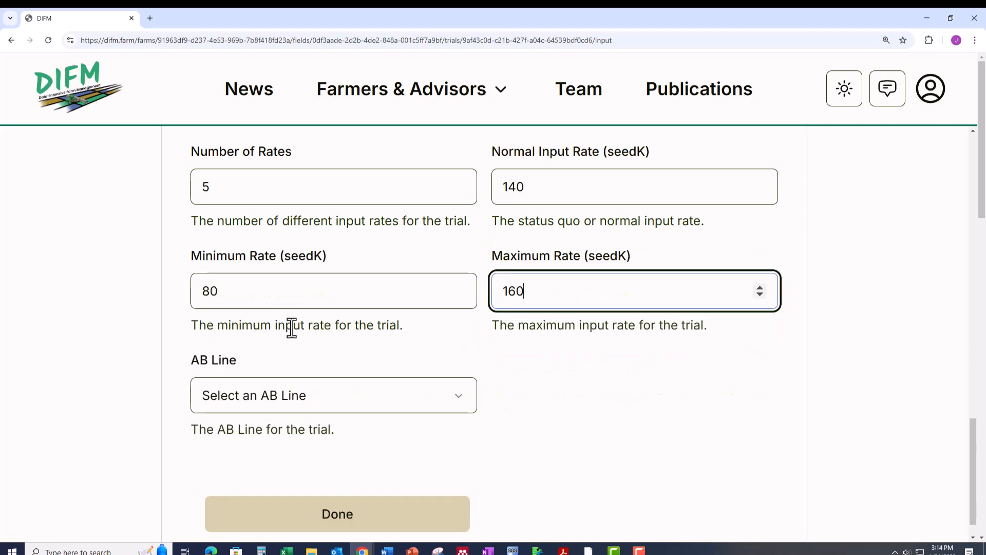
Assign the soybean rate ab AB line to the trial input and submit the completed input specification
click(304, 405)
click(304, 436)
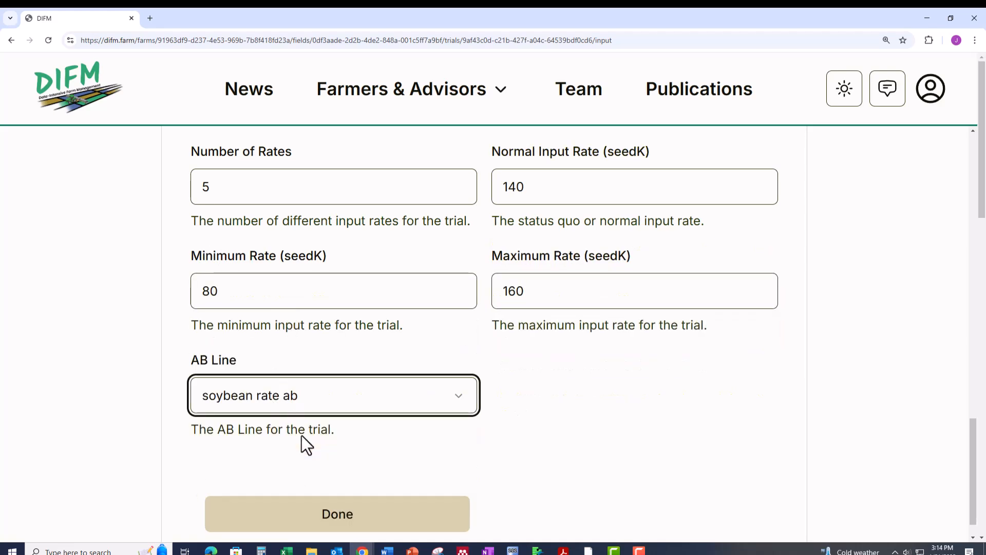
click(333, 522)
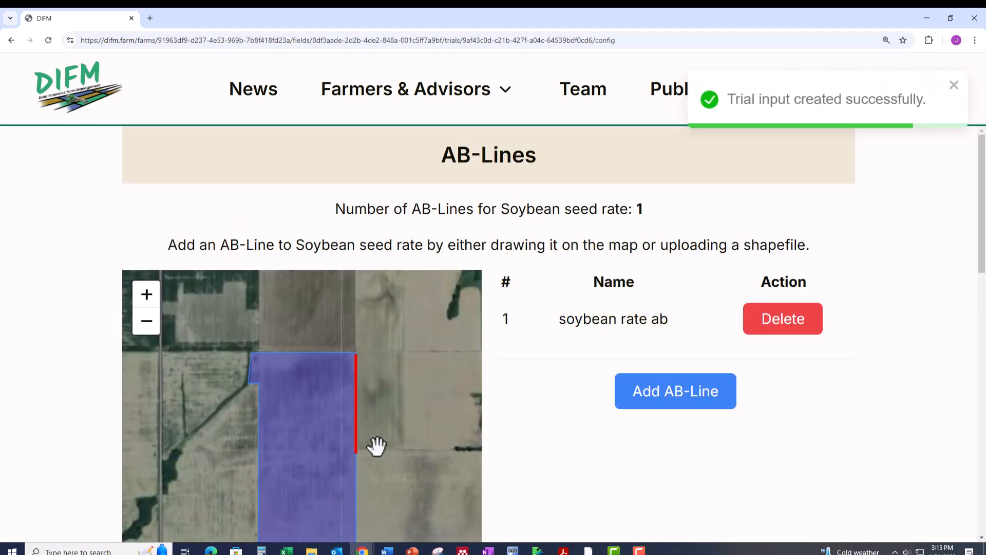
Create a trial design from the Soybean Seed input specification
scroll(535, 372, down, 1)
scroll(540, 364, down, 8)
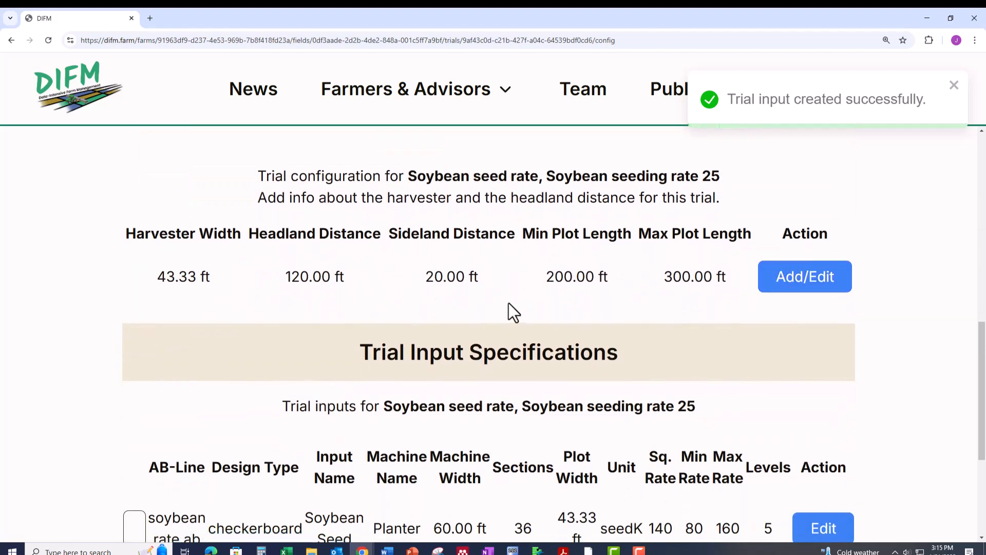
scroll(510, 310, down, 2)
scroll(516, 328, down, 3)
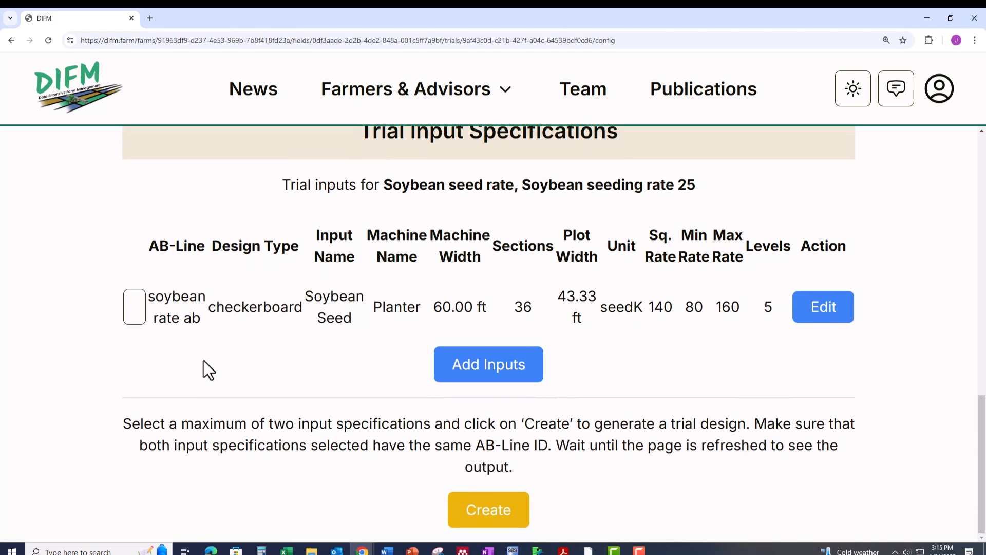
click(135, 306)
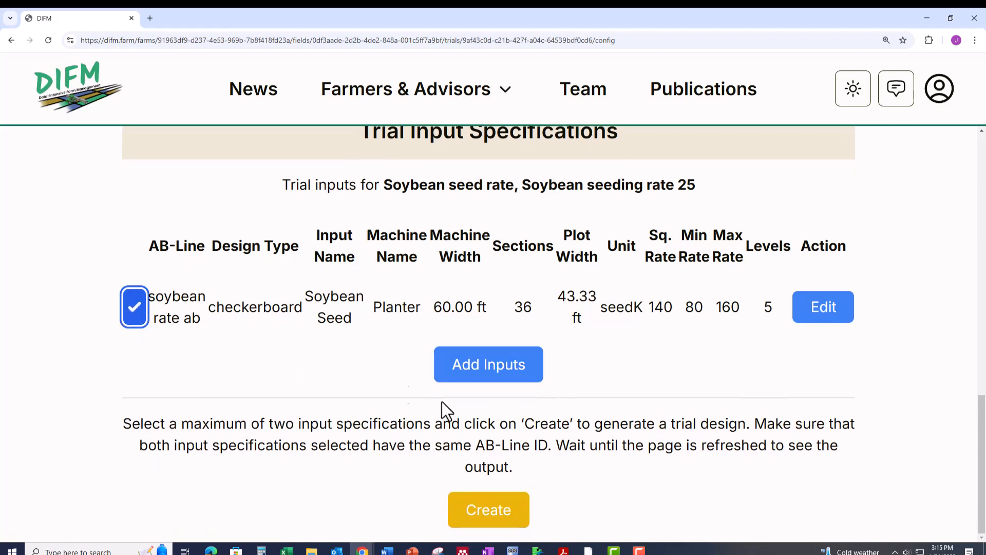
click(490, 511)
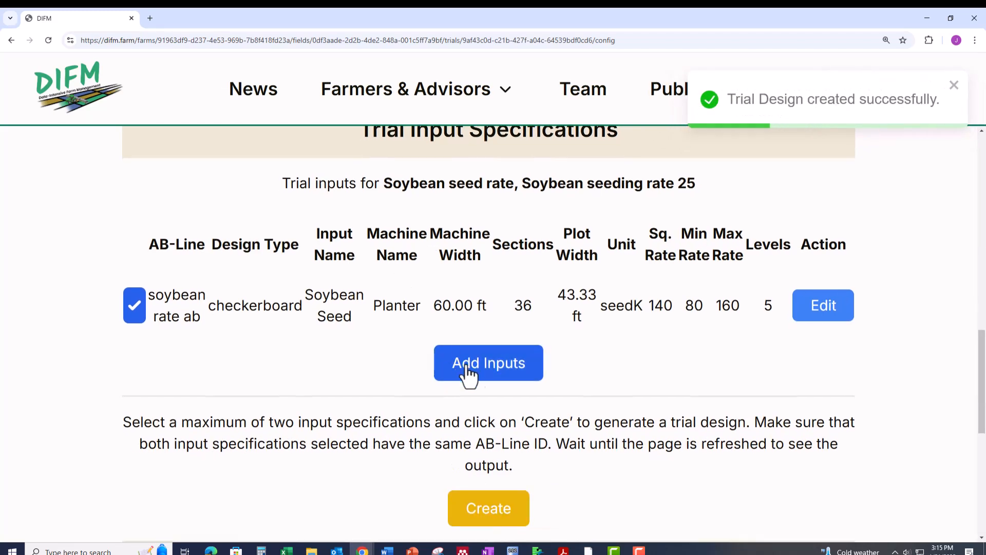
Open the generated Generic Soybean seed trial design and examine its plot layout and target rates on the map
scroll(550, 422, down, 7)
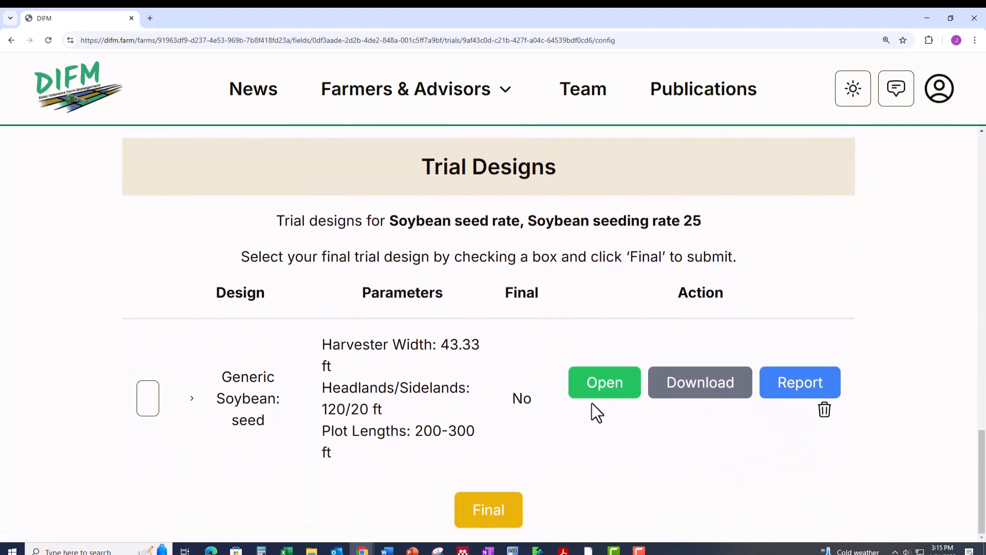
click(605, 391)
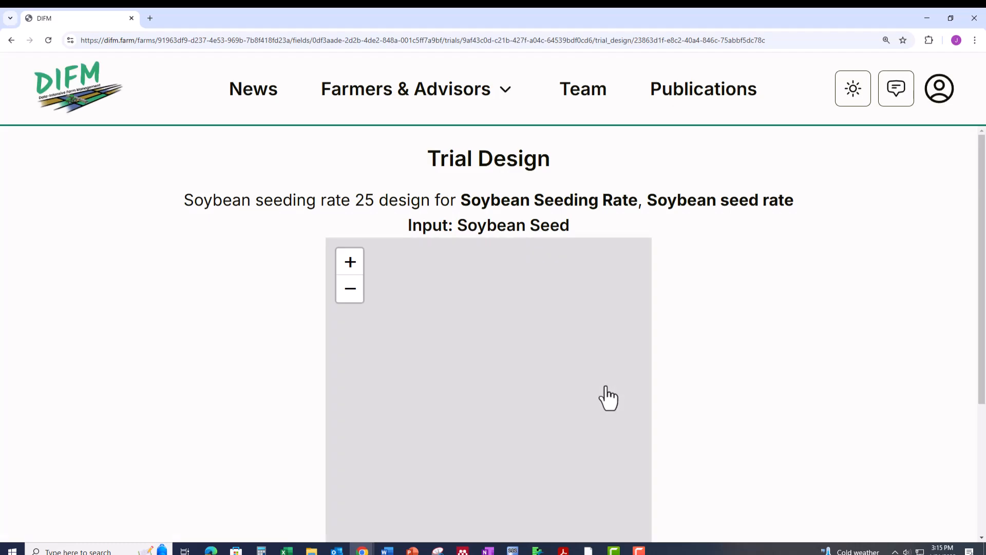
scroll(741, 321, down, 3)
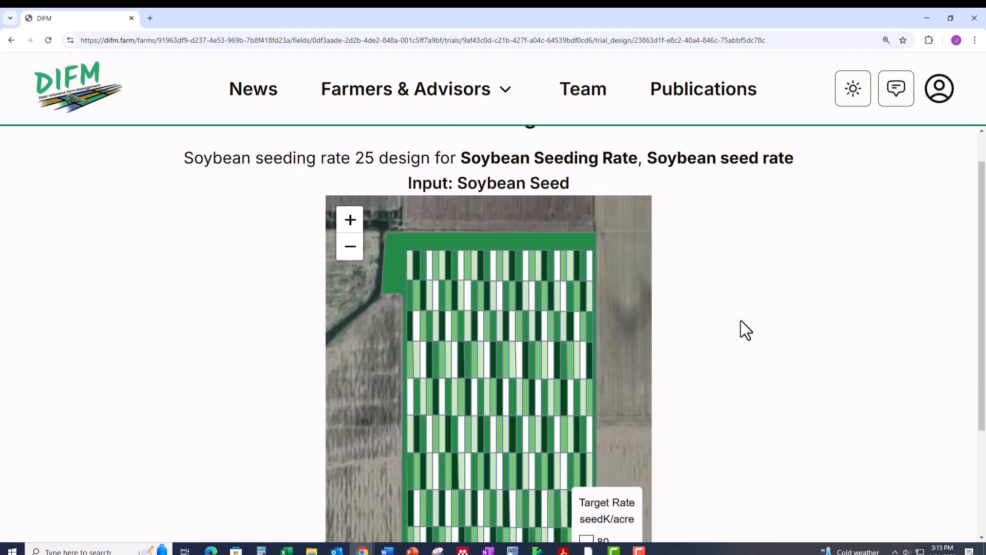
scroll(739, 320, up, 1)
scroll(412, 205, down, 3)
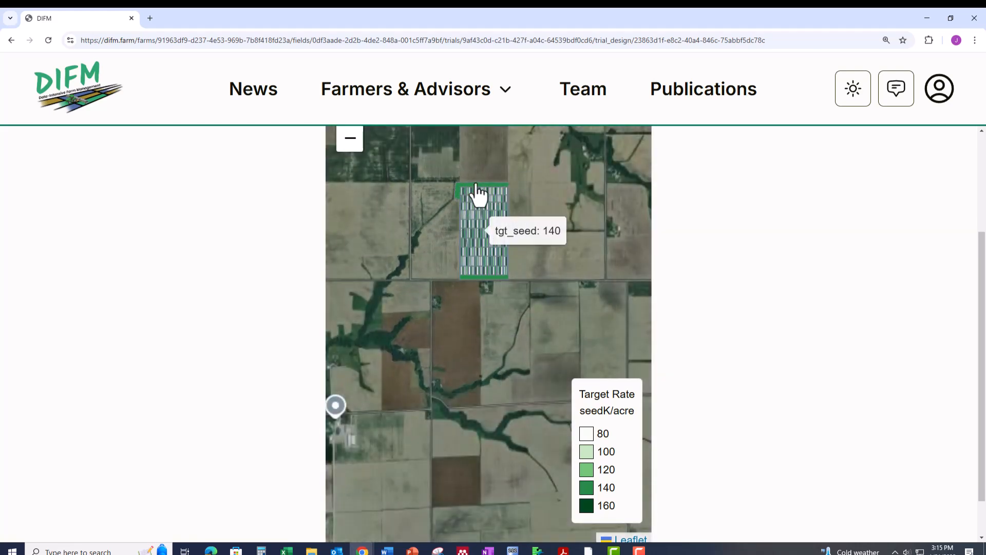
Inspect the plots up close on the trial map, and open the report for the Generic Soybean seed design
scroll(393, 210, up, 3)
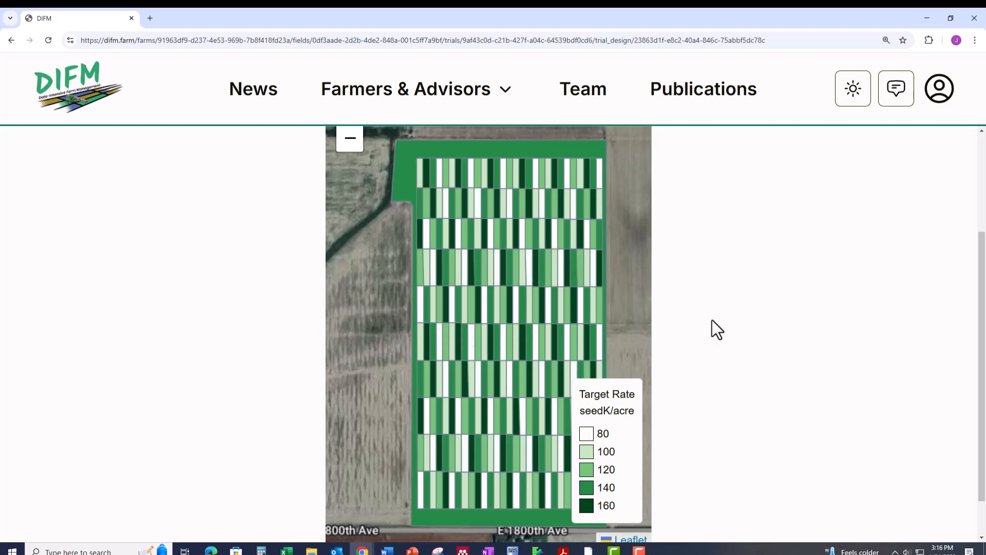
click(11, 40)
scroll(710, 332, down, 5)
scroll(704, 344, down, 10)
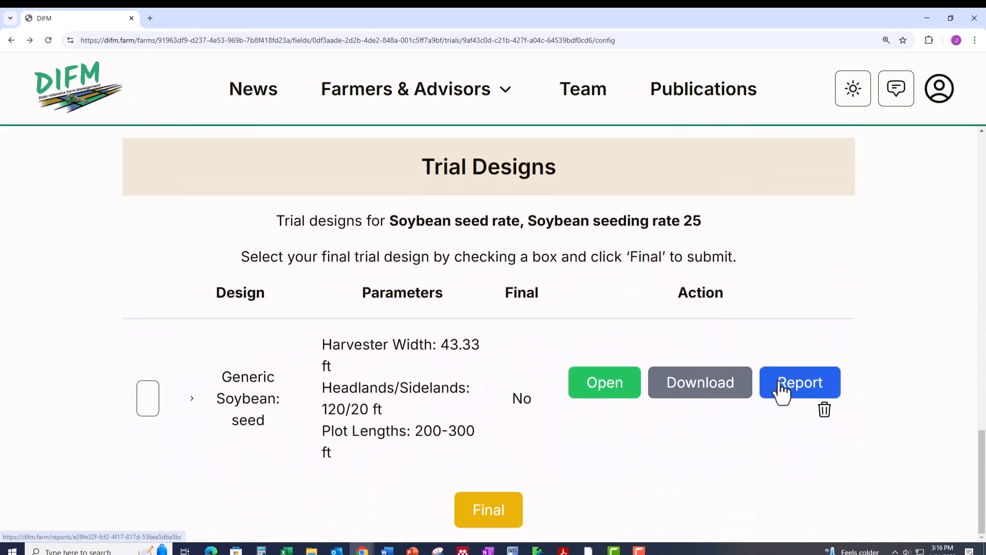
click(782, 386)
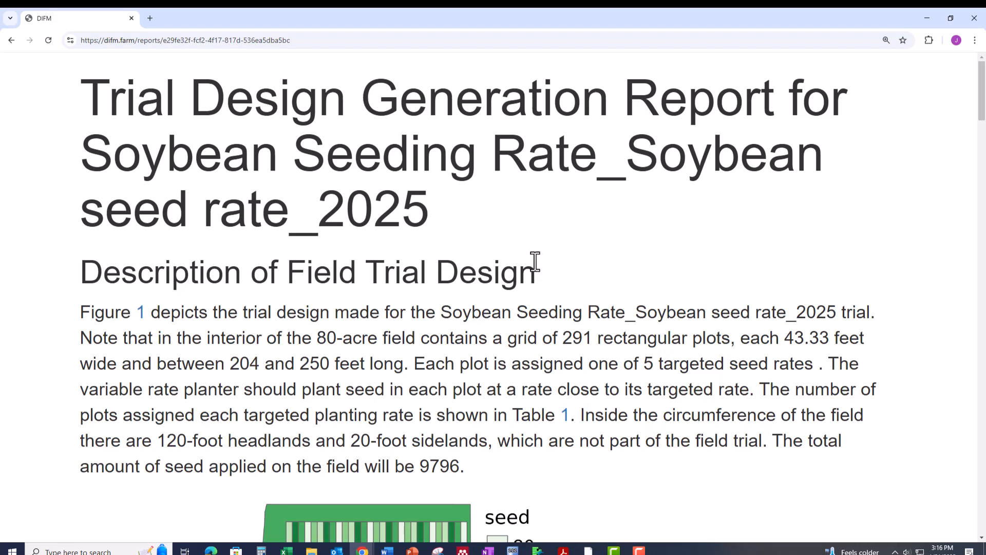
Read the report's field trial description, trial map, target rate replicates table and AB-line coordinates
scroll(519, 255, down, 1)
scroll(514, 249, down, 3)
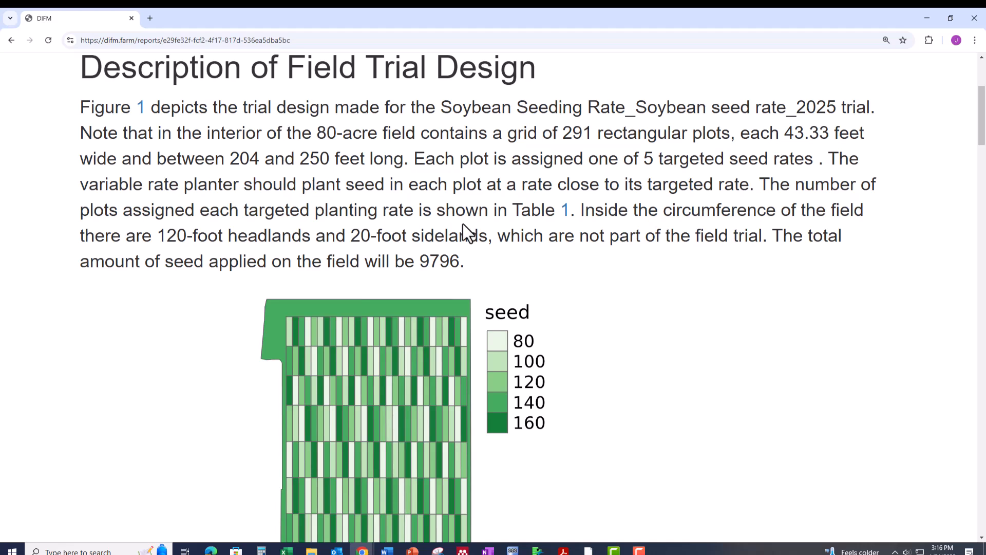
scroll(532, 277, down, 2)
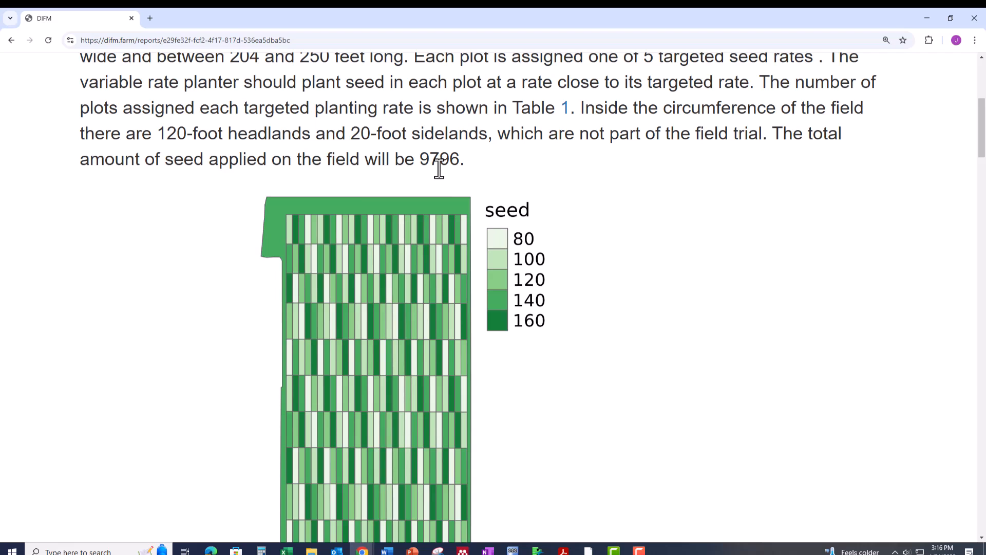
scroll(591, 218, down, 5)
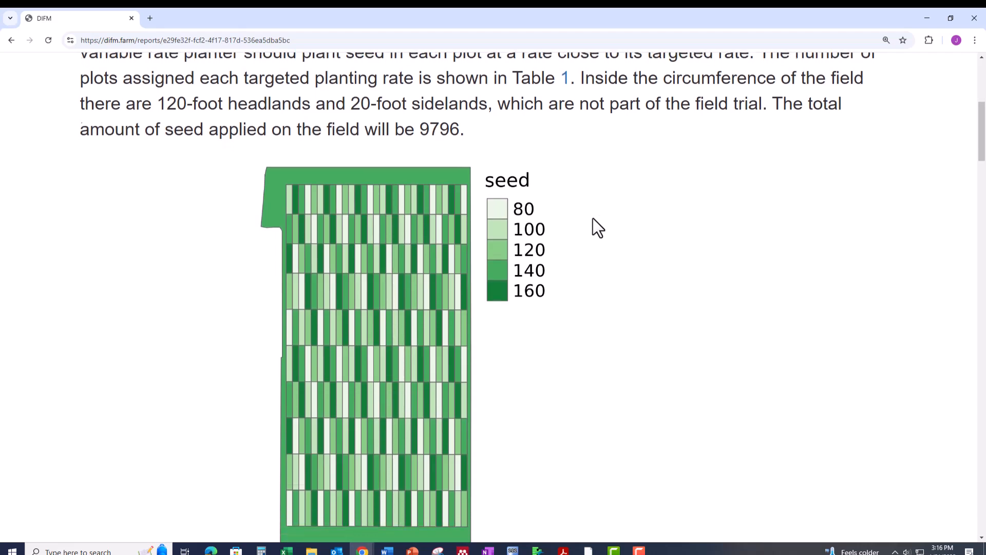
scroll(600, 219, down, 2)
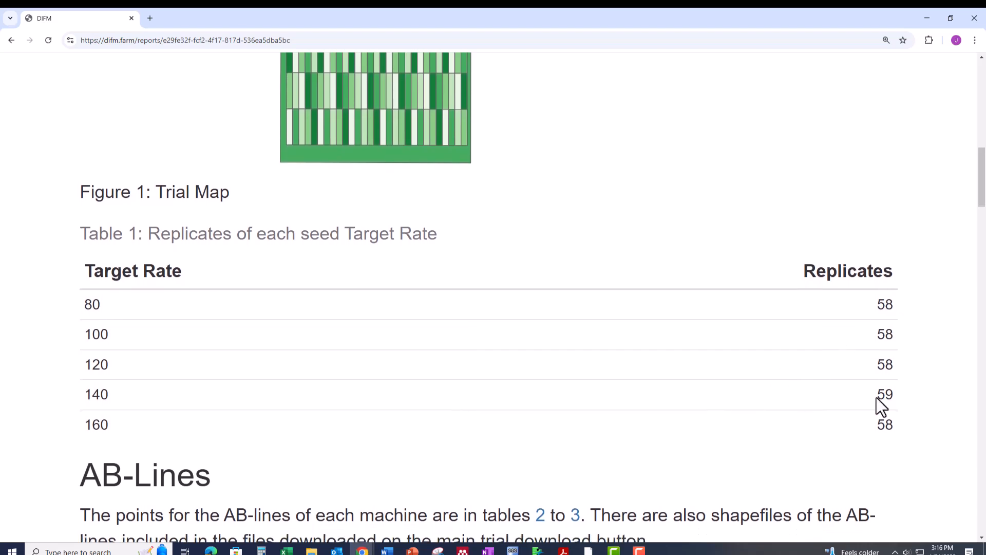
scroll(882, 425, down, 4)
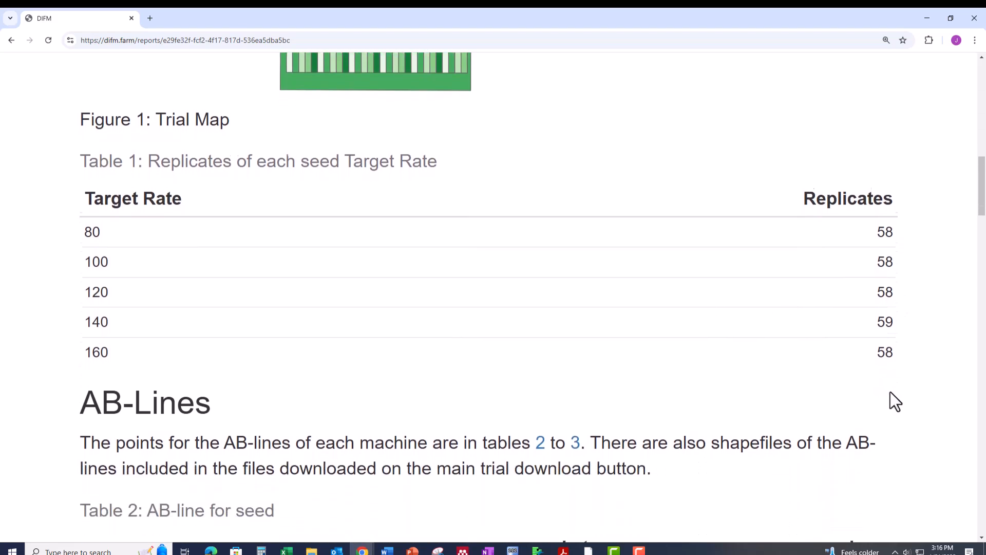
scroll(762, 312, down, 3)
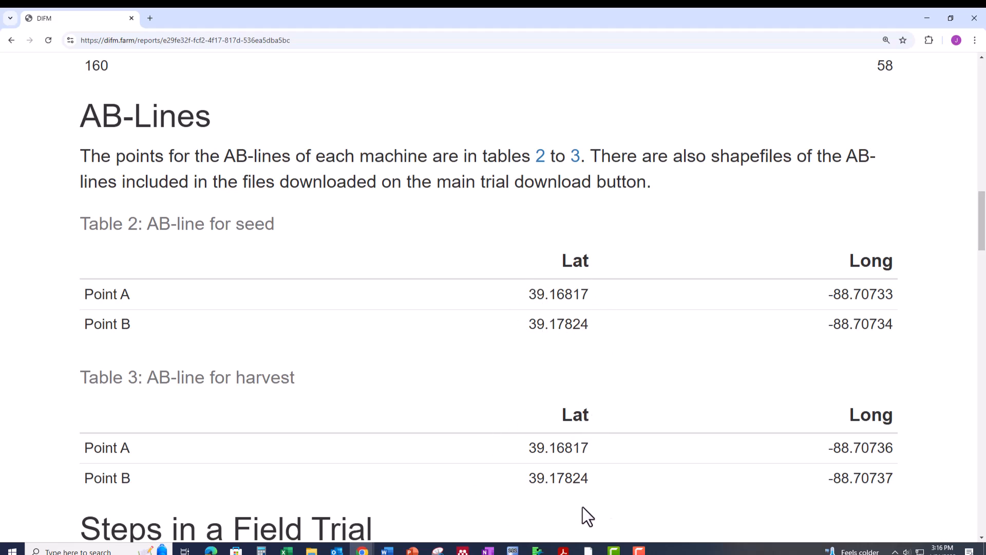
Read the report's field trial steps on applying inputs to border areas and centering the planter on its AB-line
scroll(525, 451, down, 5)
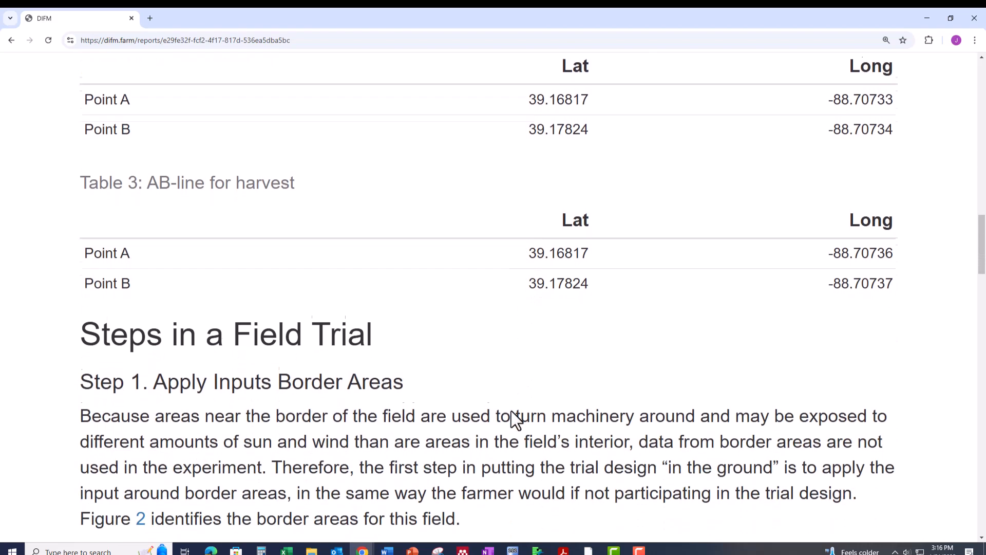
scroll(511, 403, down, 5)
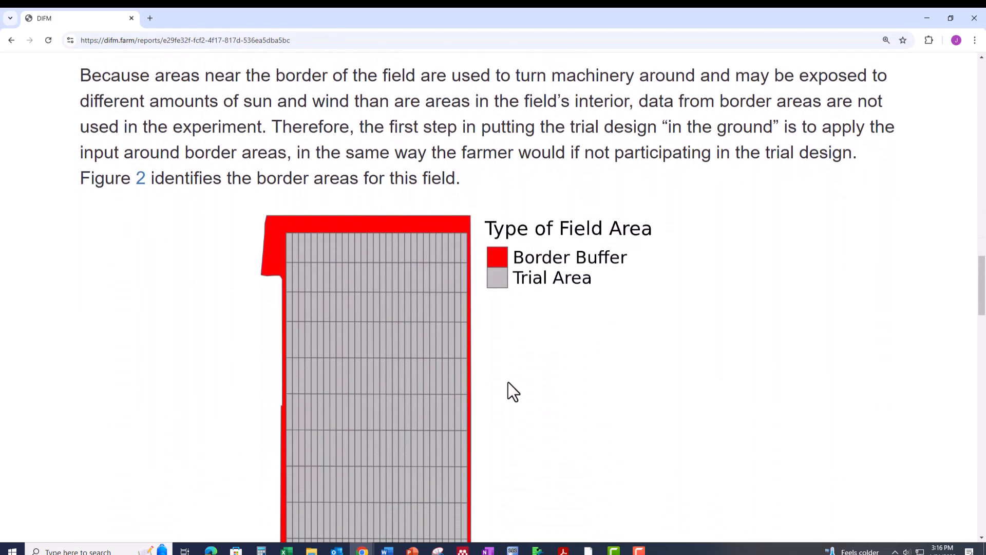
scroll(507, 381, down, 1)
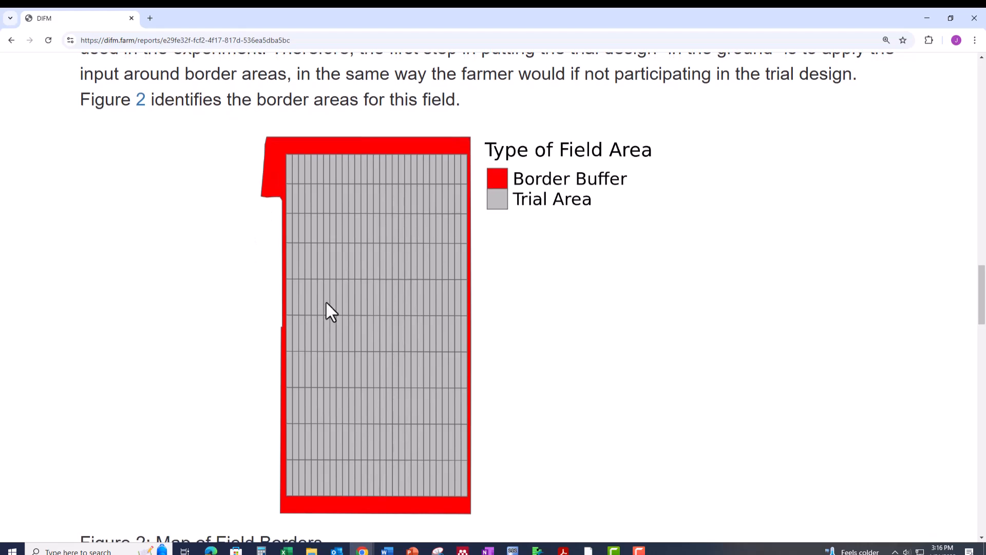
scroll(508, 377, down, 3)
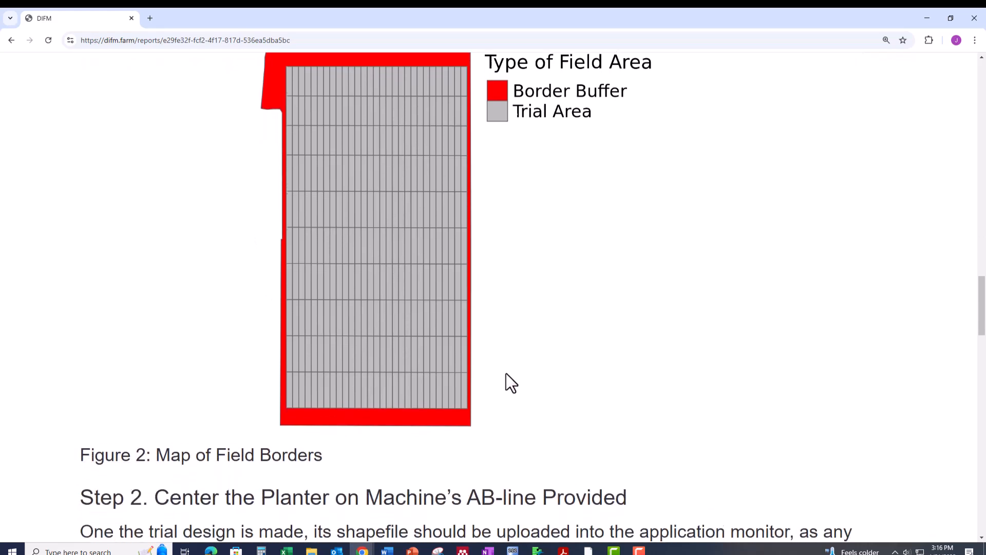
scroll(506, 363, down, 4)
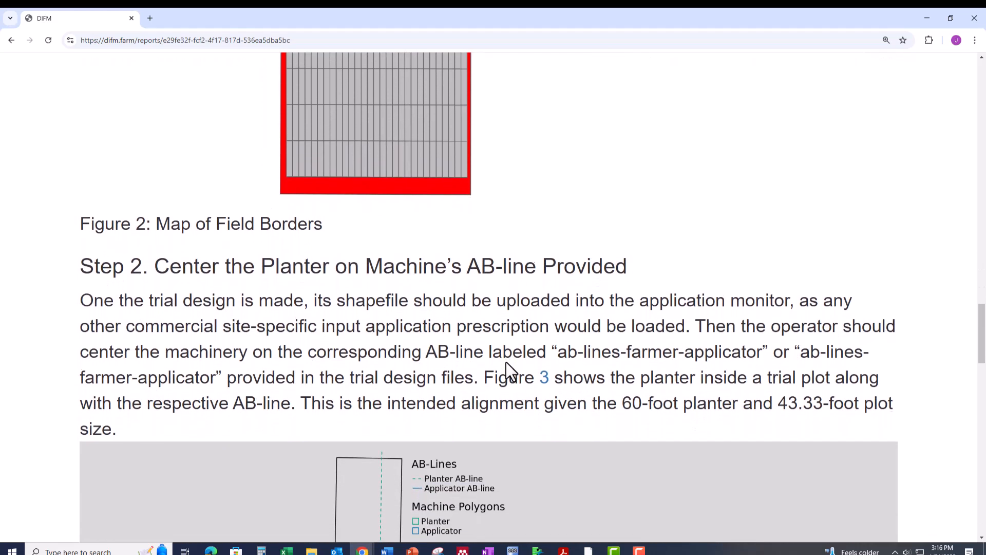
scroll(506, 349, down, 3)
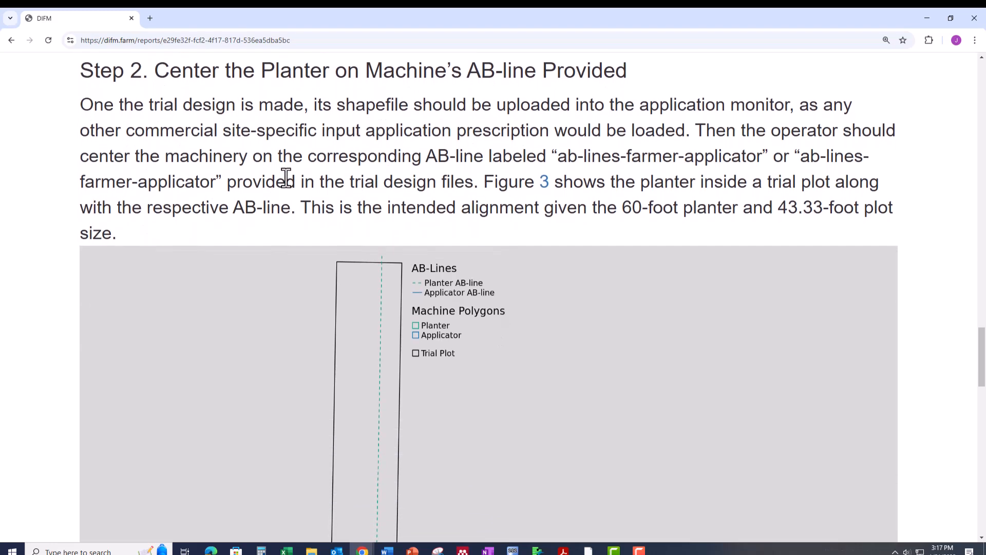
scroll(370, 172, down, 2)
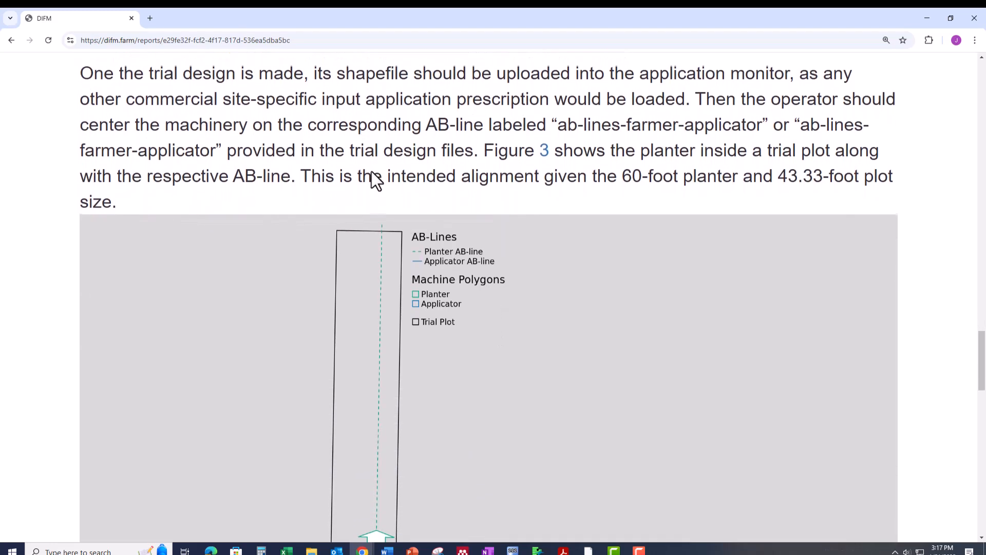
scroll(375, 172, down, 2)
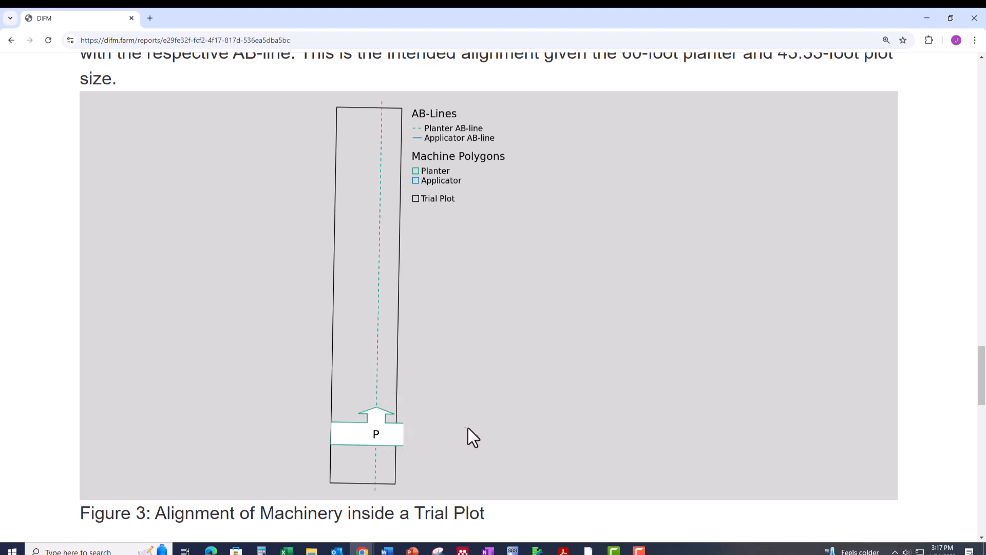
Read the report's remaining steps on as-applied data, harvester alignment, raw yield data and field characteristics data
scroll(405, 429, down, 5)
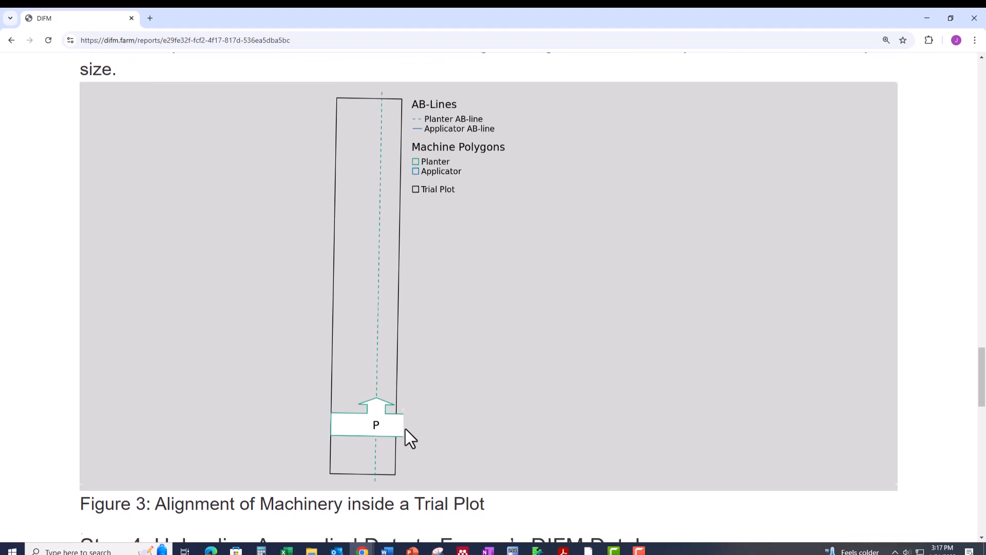
scroll(413, 403, down, 5)
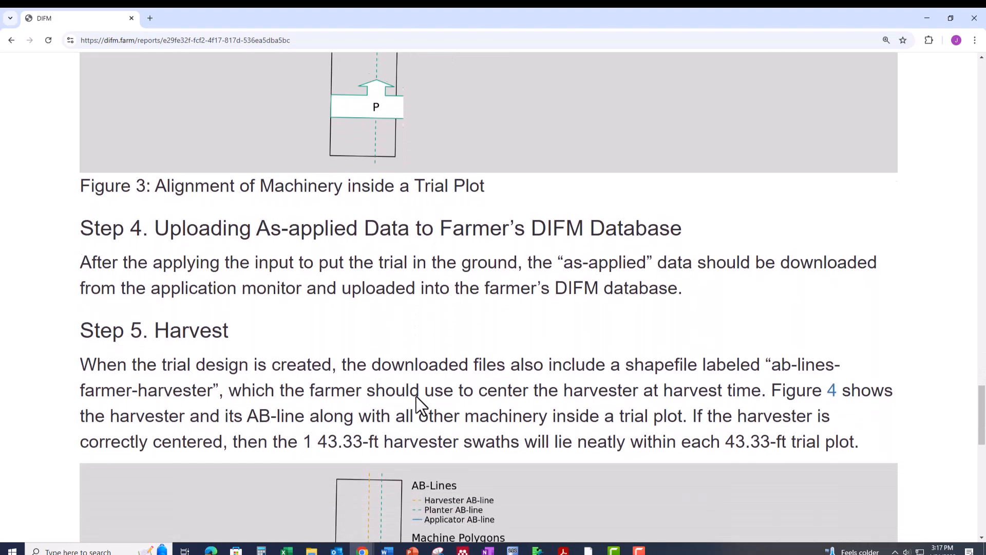
scroll(423, 384, down, 4)
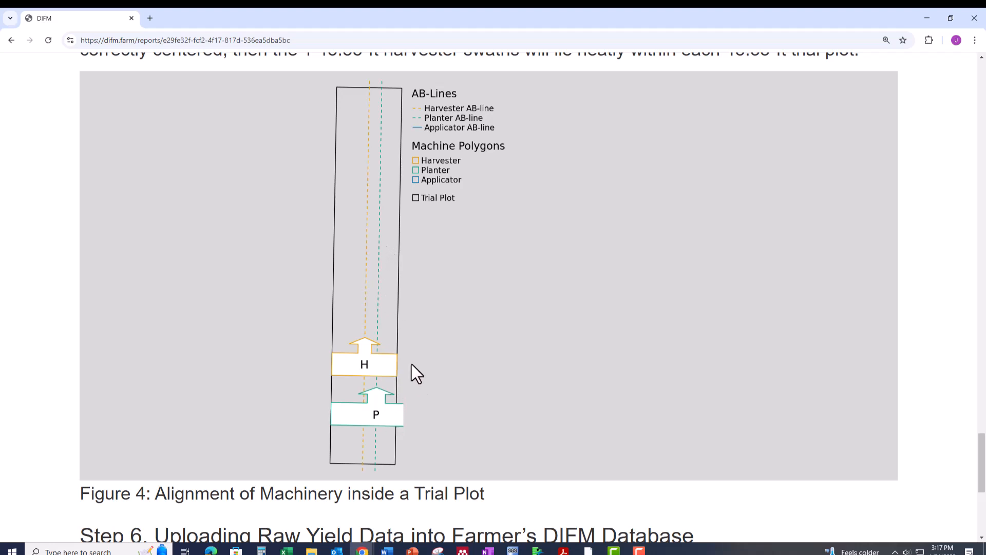
scroll(404, 377, down, 3)
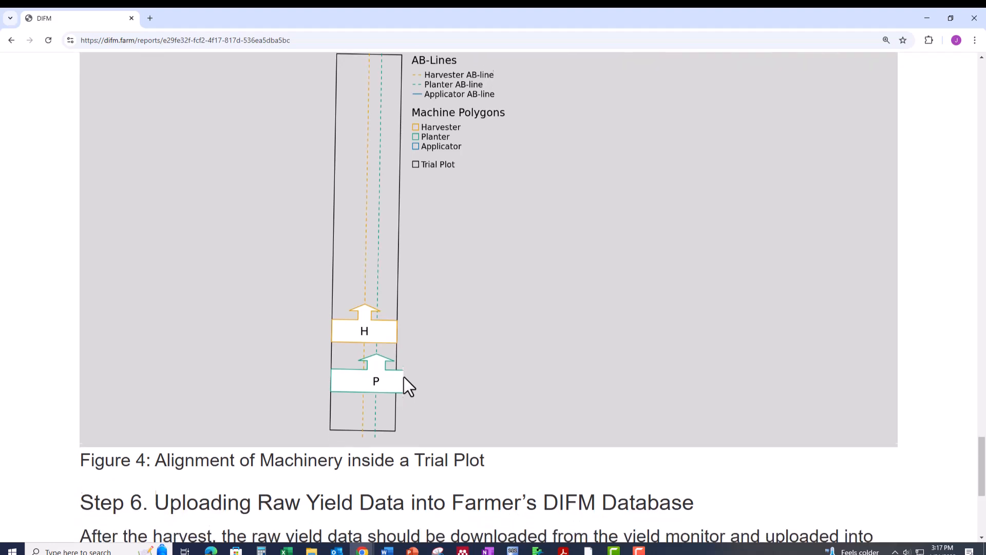
scroll(404, 373, down, 4)
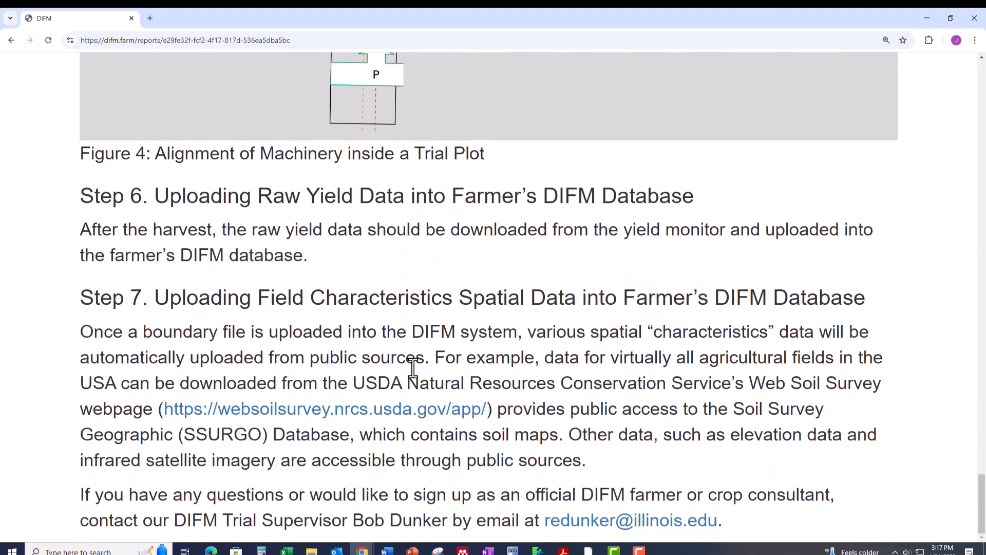
Return to the trial's configuration page and download the Generic Soybean seed trial design files
click(14, 40)
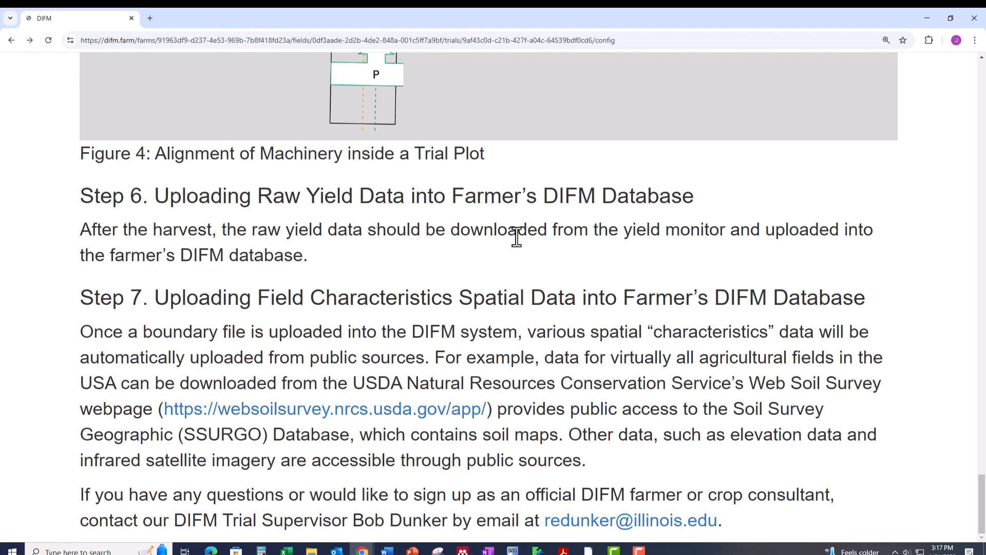
scroll(512, 227, down, 1)
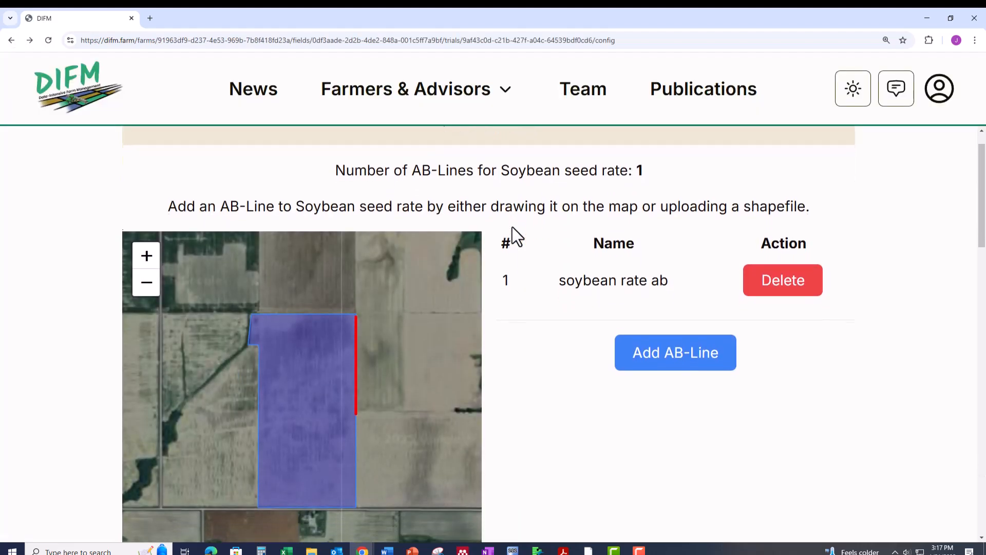
scroll(513, 227, down, 9)
scroll(525, 241, down, 15)
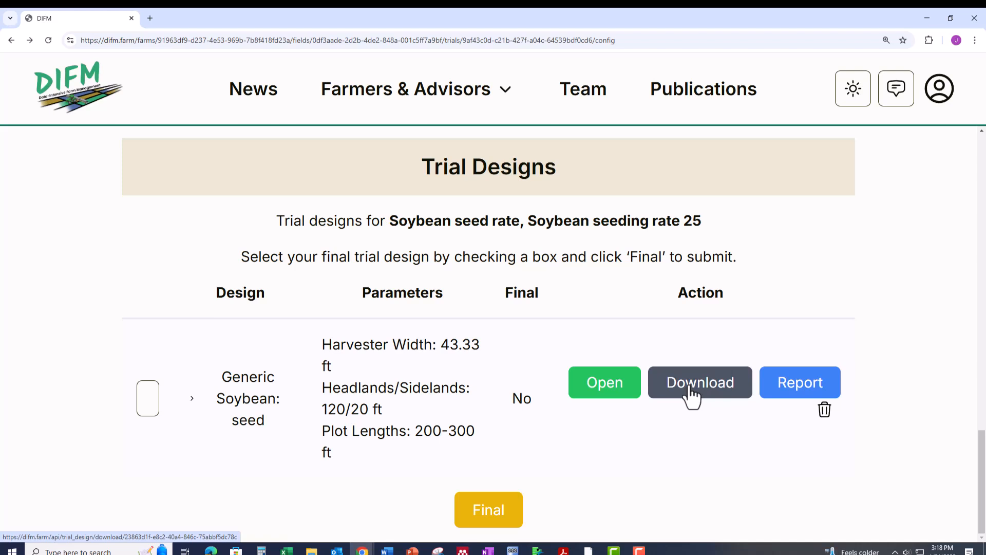
click(691, 390)
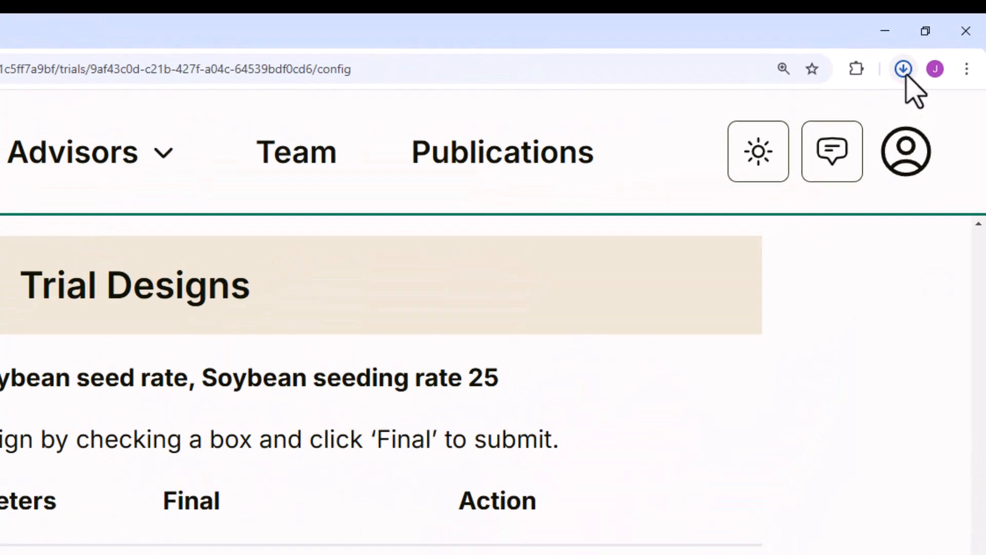
Show the downloaded trial design zip in File Explorer, extract its files with 7-Zip and open the extracted folder
click(938, 41)
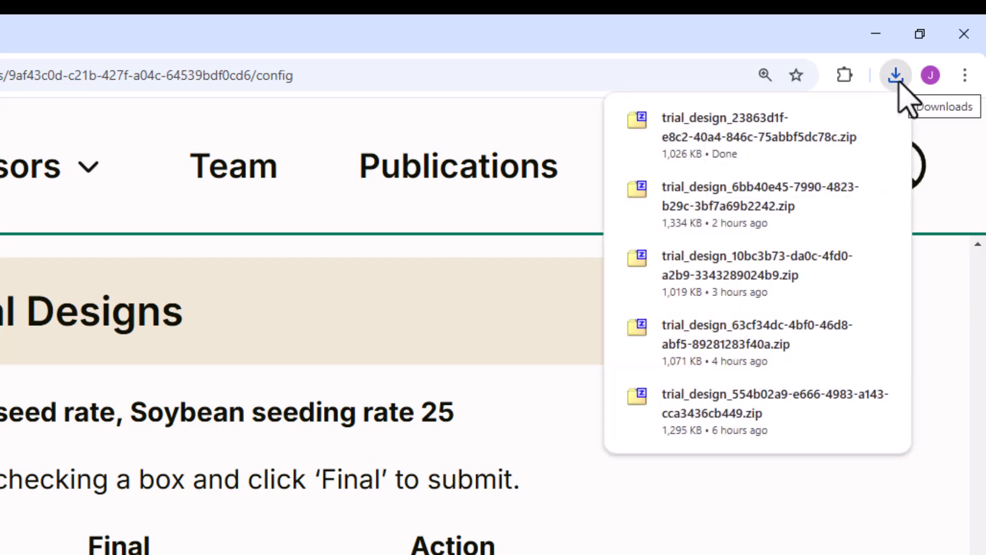
mouse_move(836, 146)
click(842, 124)
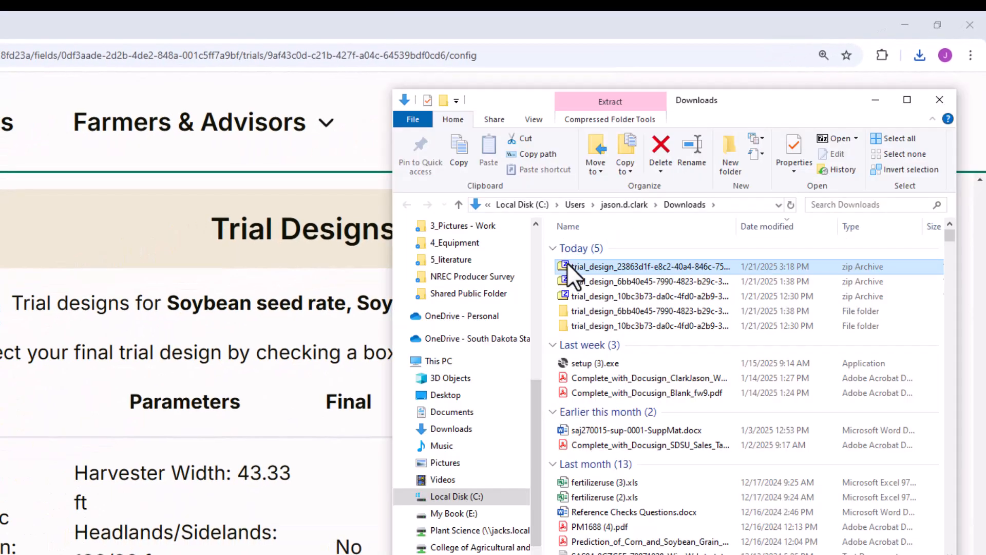
right_click(567, 261)
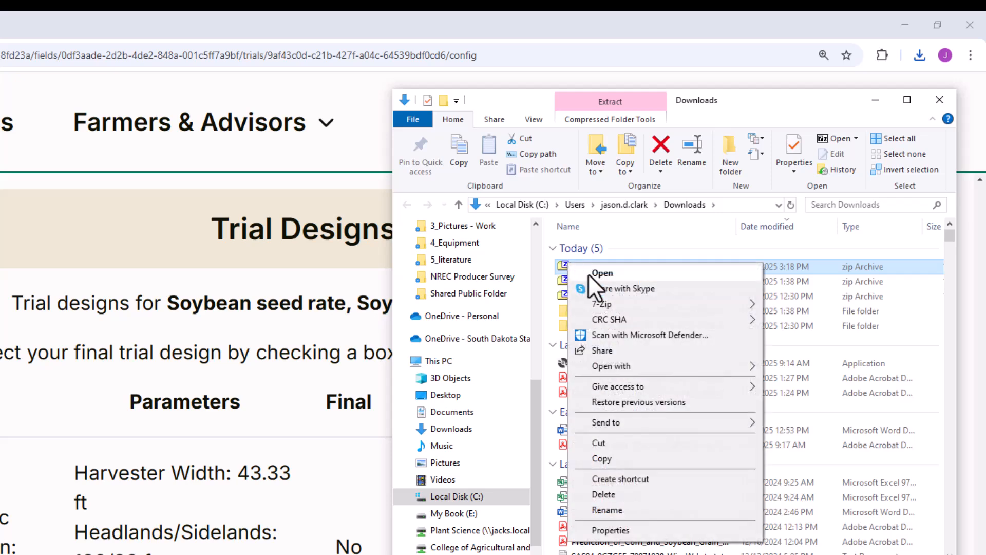
mouse_move(617, 303)
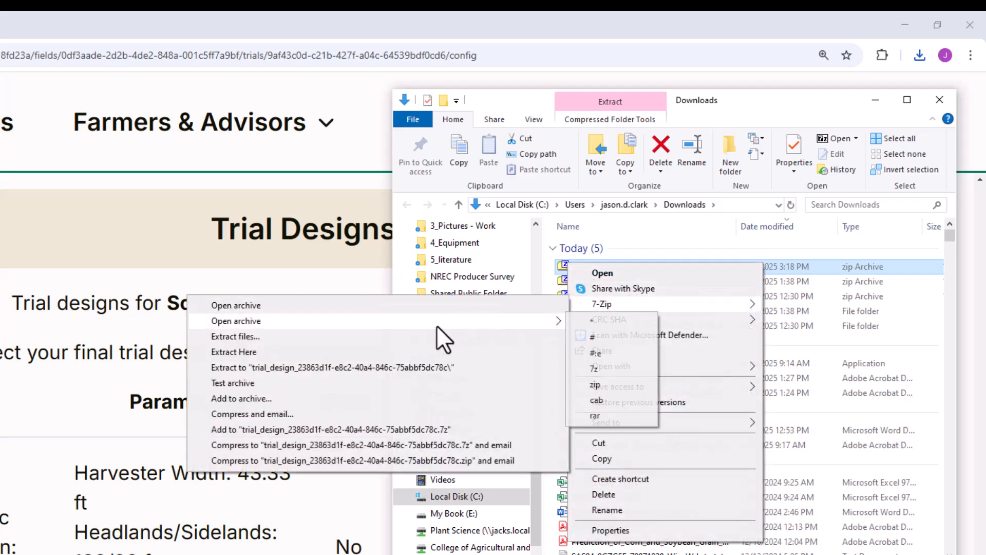
click(442, 335)
key(Return)
double_click(583, 308)
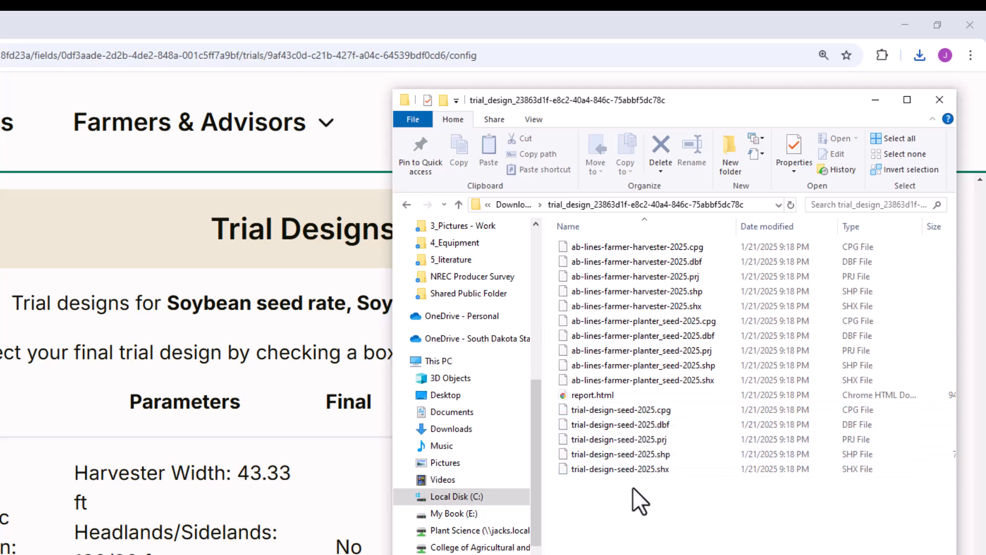
Back in DIFM, mark the Generic Soybean seed trial design as final and confirm its submission
click(876, 101)
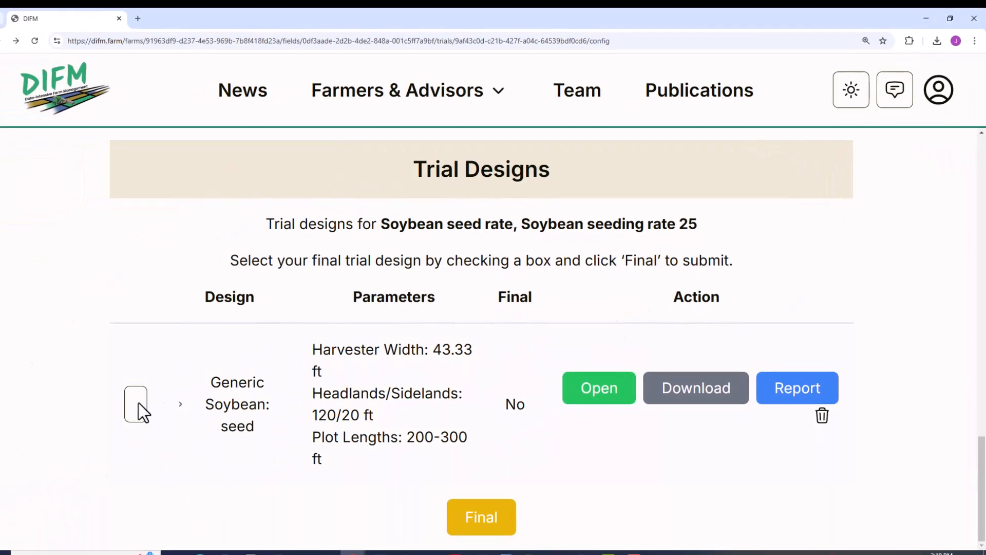
click(479, 518)
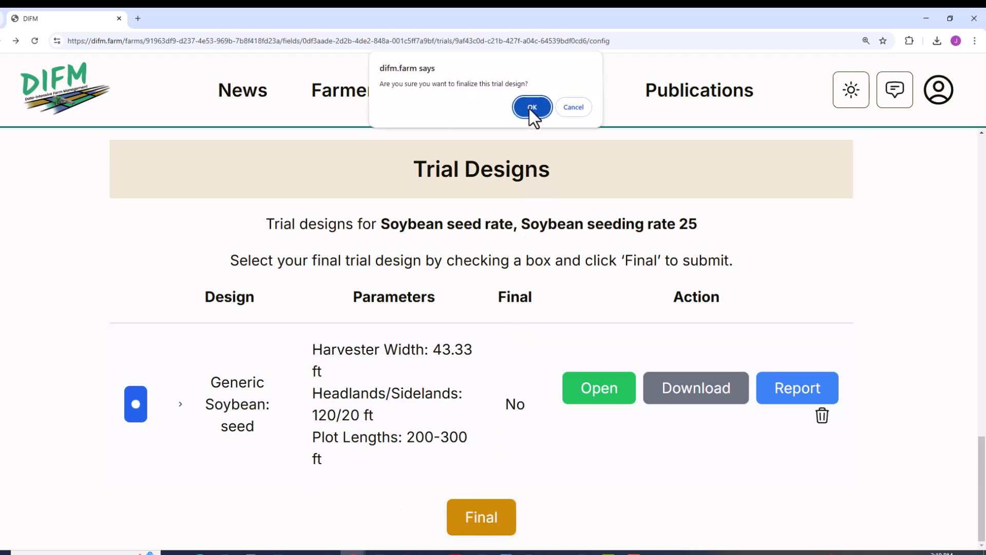
click(529, 107)
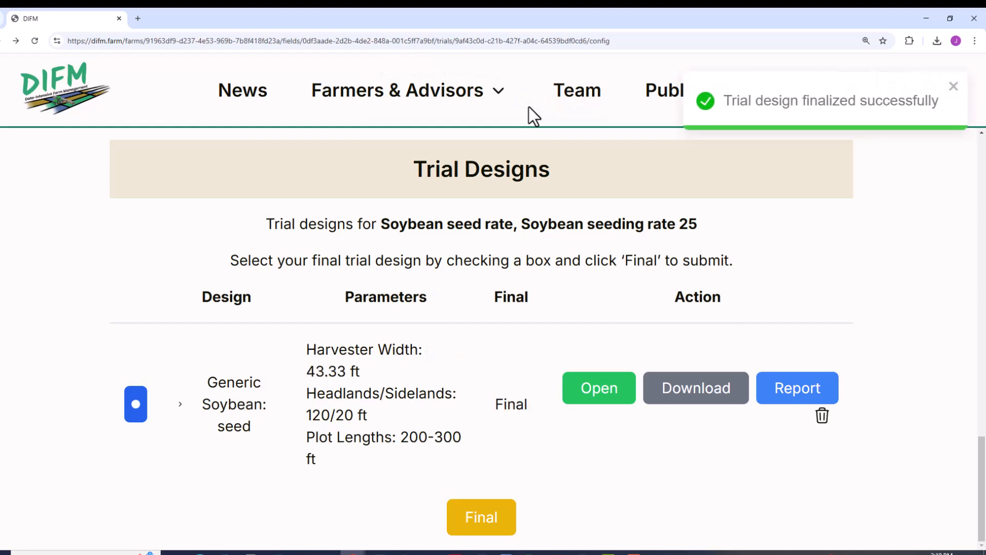
Open the Soybean seeding rate 25 trial for management and review its design, parameters and dataset upload section
click(466, 101)
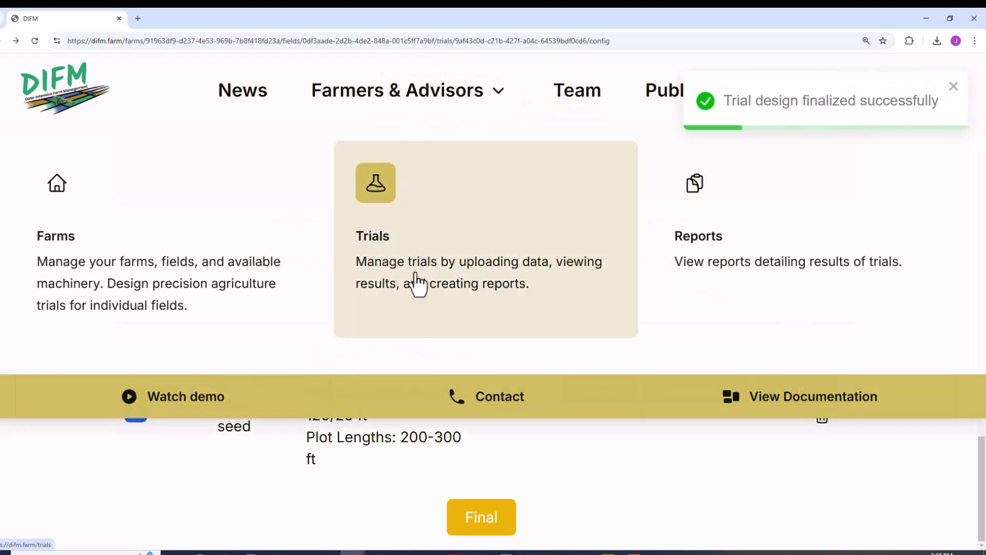
click(415, 282)
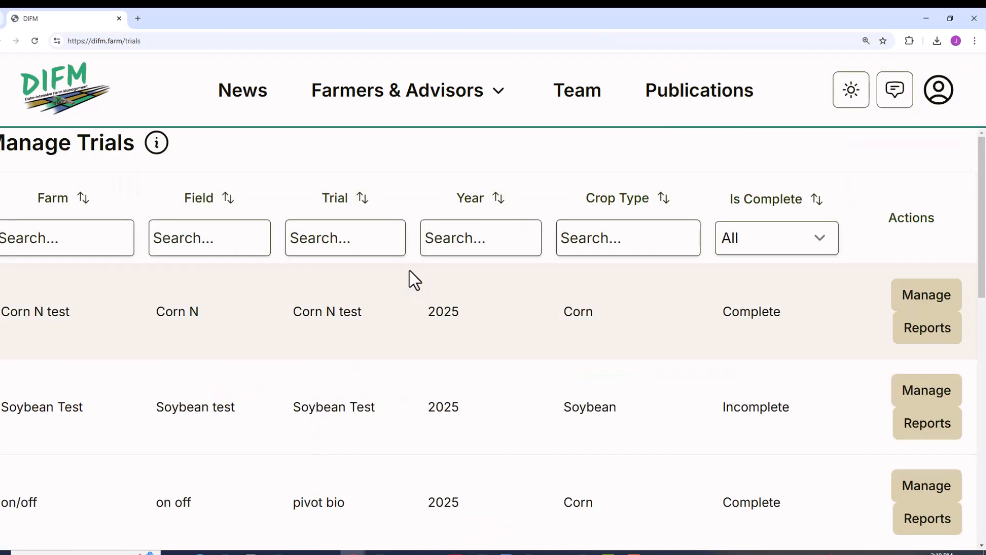
scroll(410, 278, down, 3)
scroll(393, 261, down, 5)
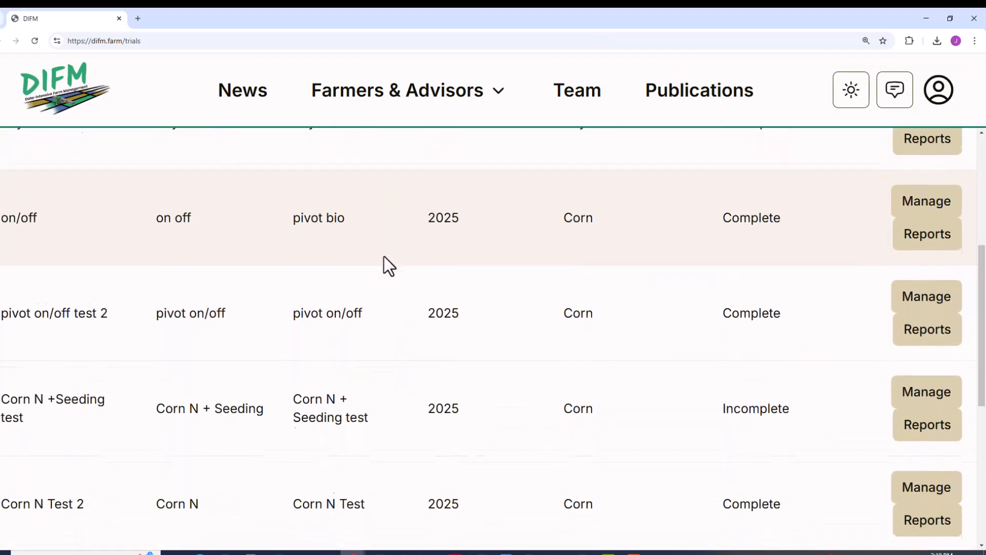
scroll(384, 256, down, 4)
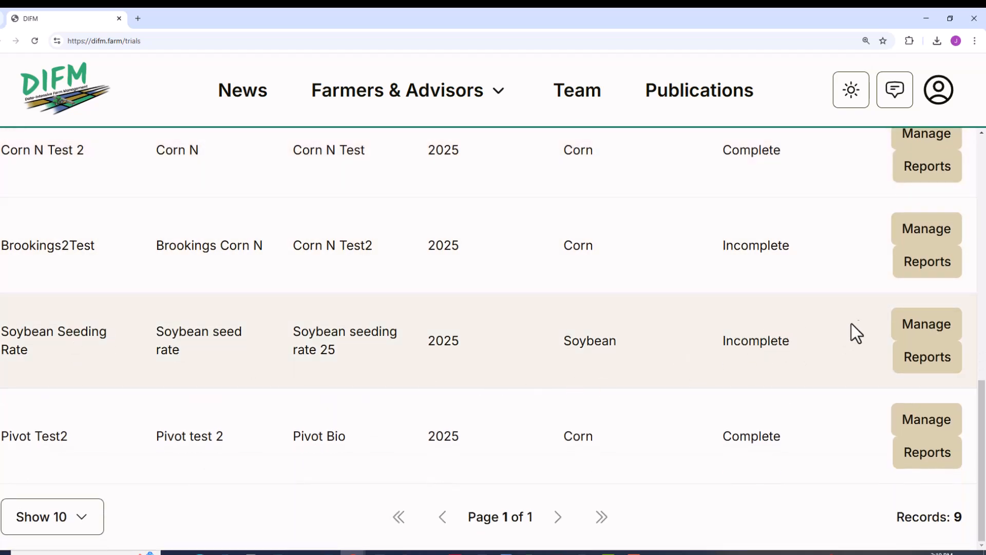
click(920, 329)
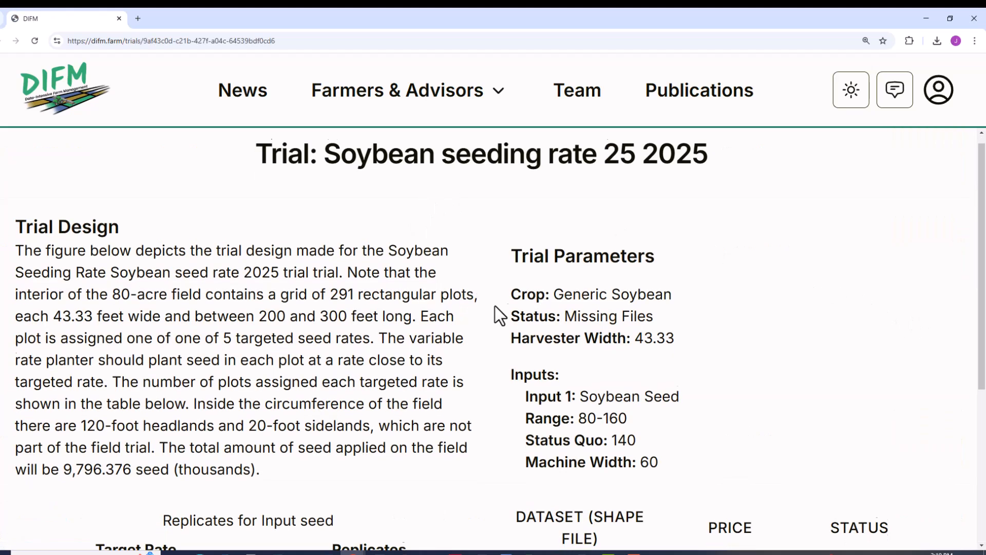
scroll(683, 292, down, 5)
scroll(685, 287, down, 1)
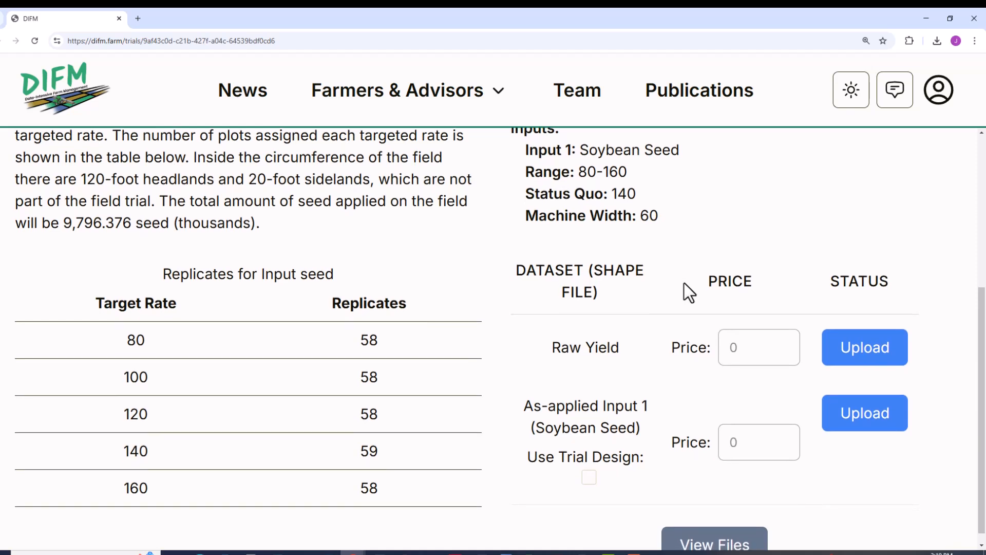